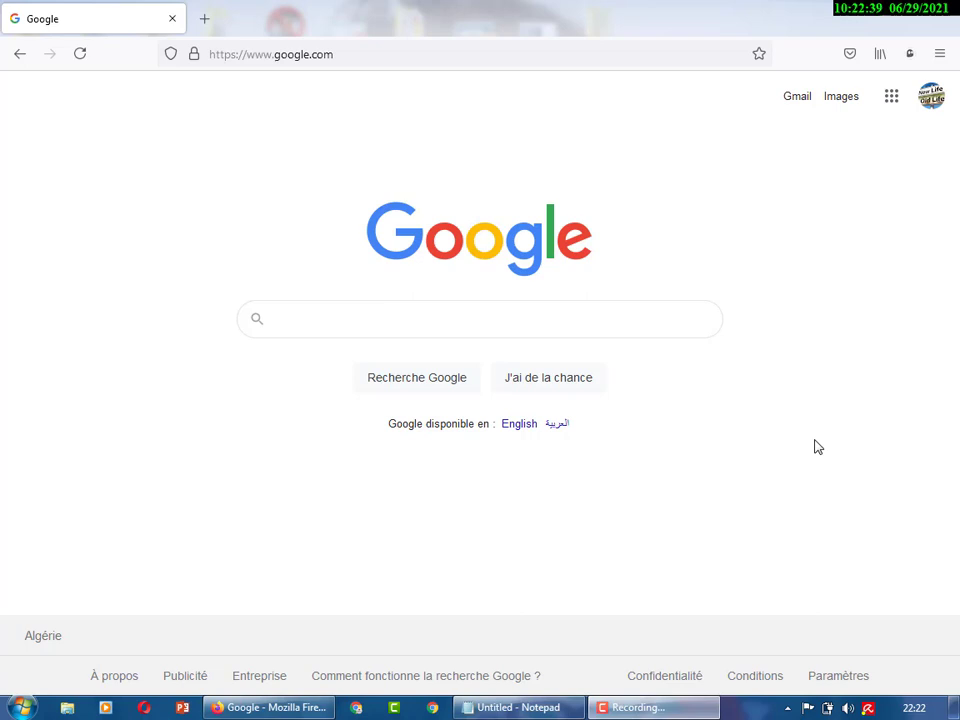
- Run a Google search for "fix" in Firefox, look through the results and reload the page
click(861, 9)
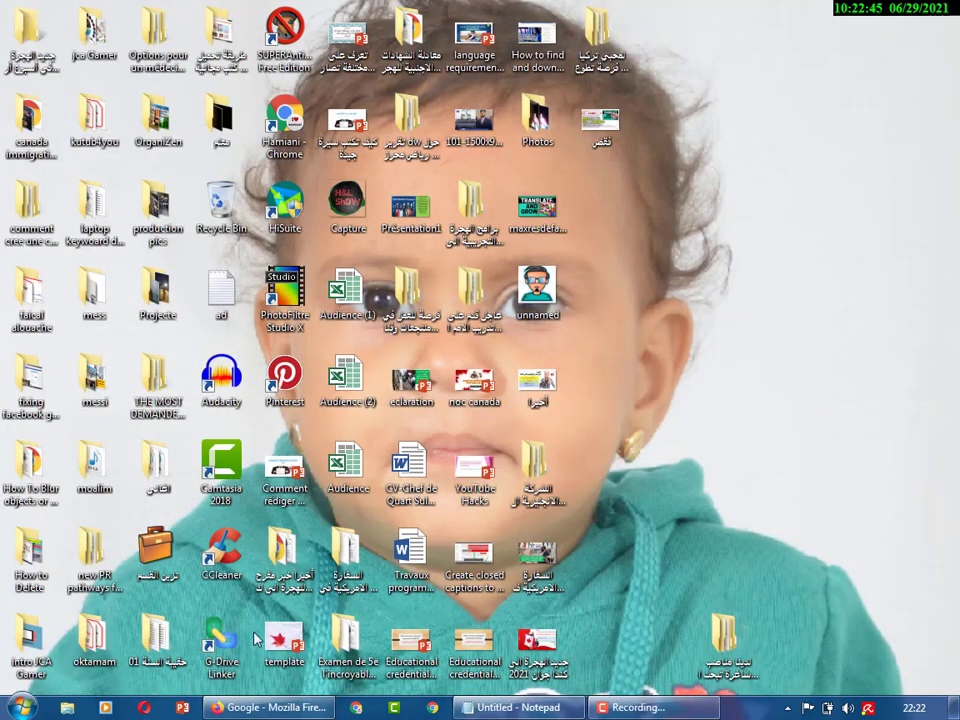
click(270, 708)
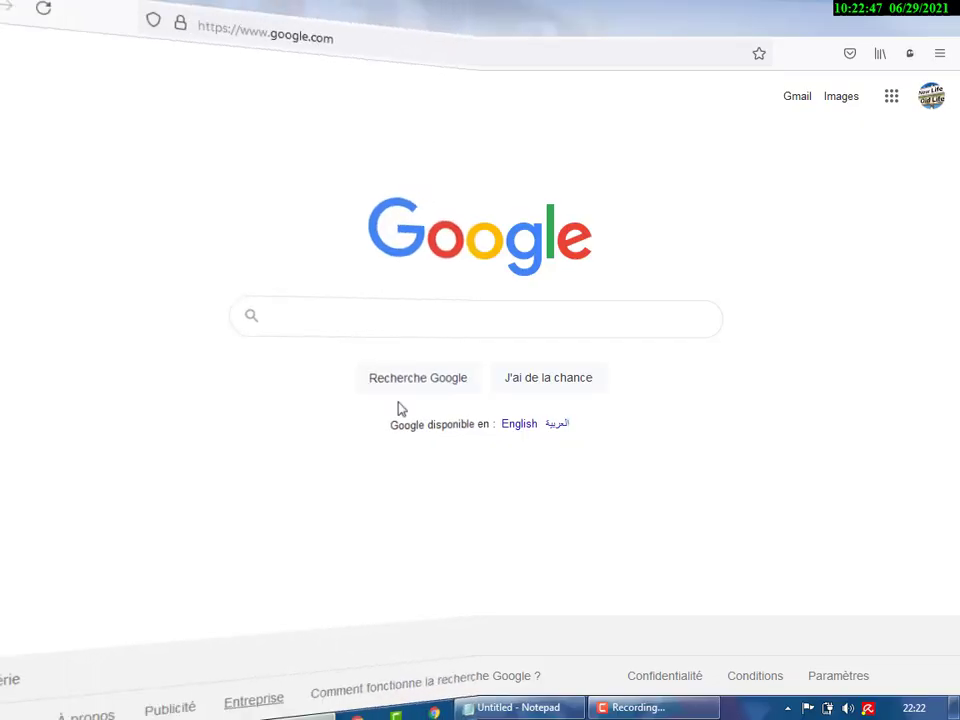
click(385, 325)
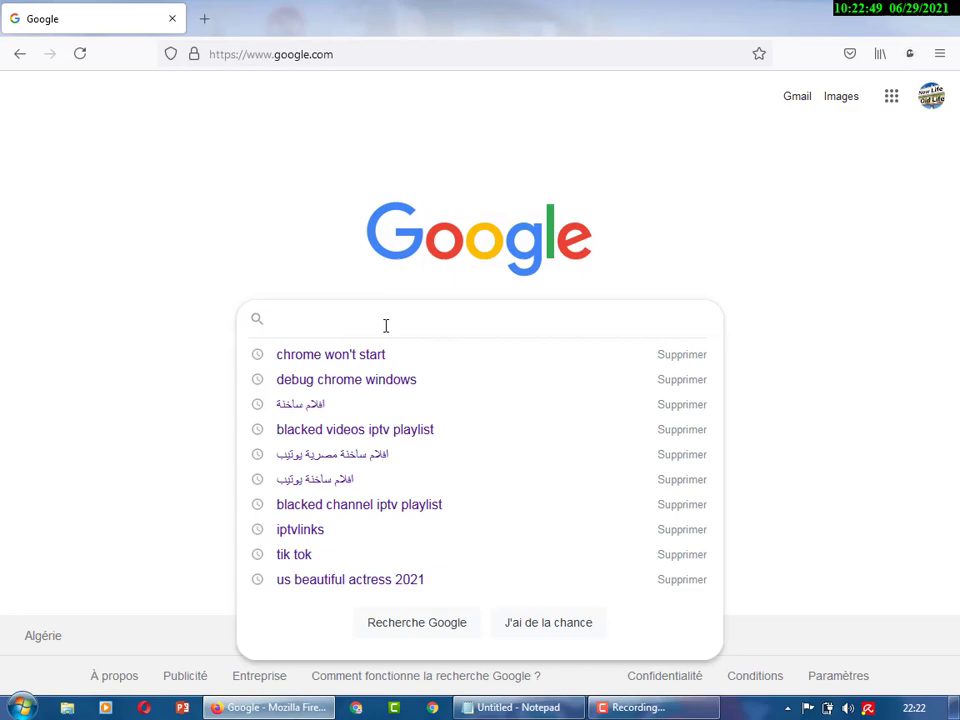
text(fix)
key(Return)
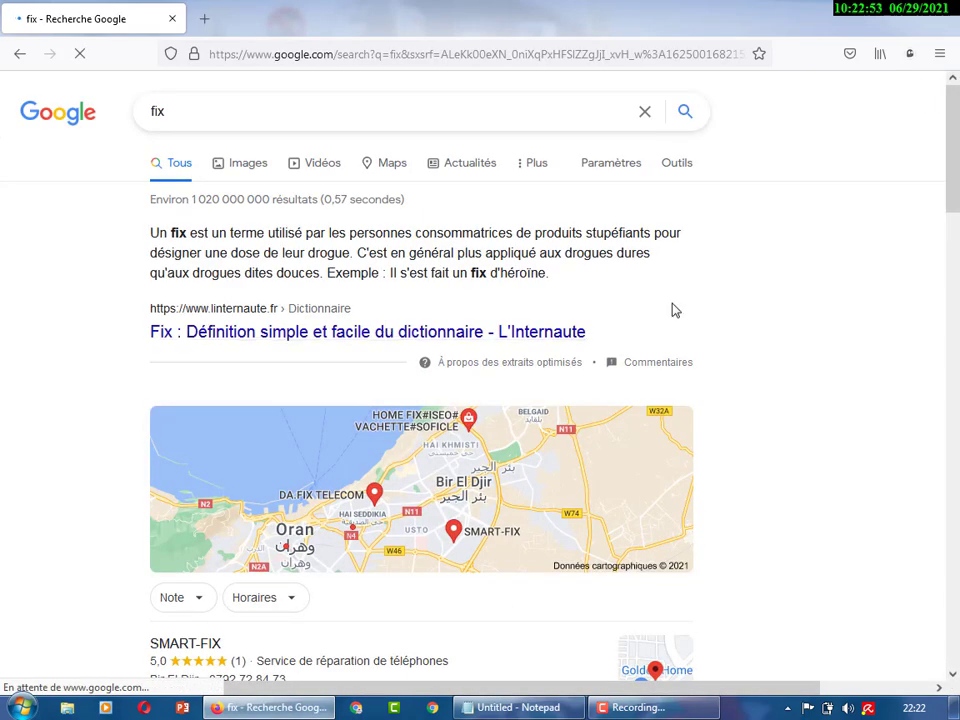
scroll(938, 284, down, 10)
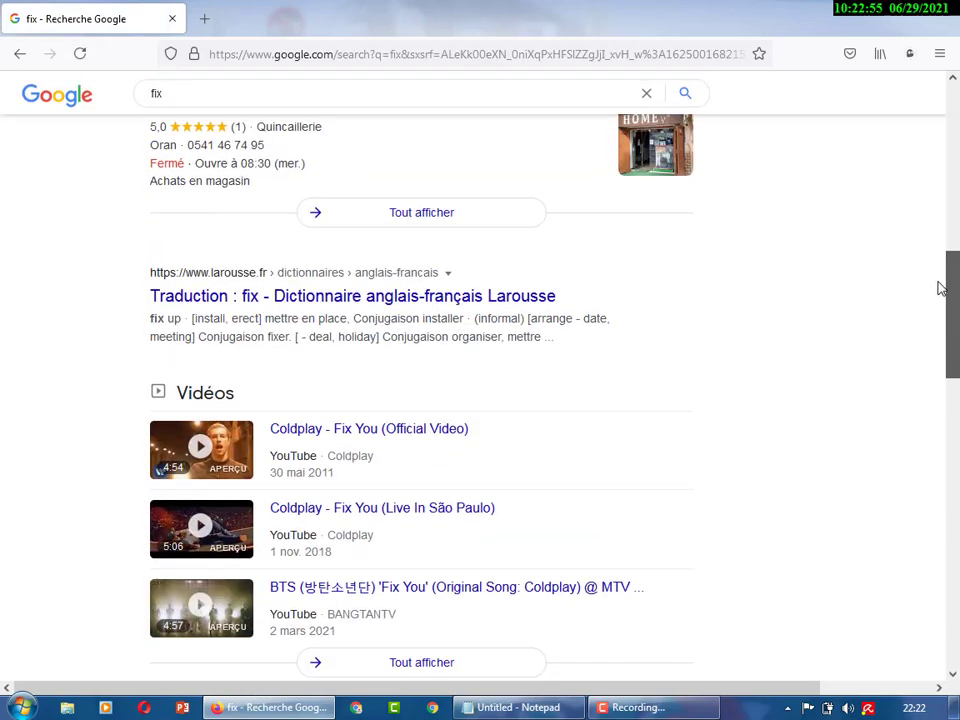
scroll(940, 288, up, 10)
key(F5)
- Minimize Firefox and try to launch Chrome from its existing desktop shortcut
click(884, 7)
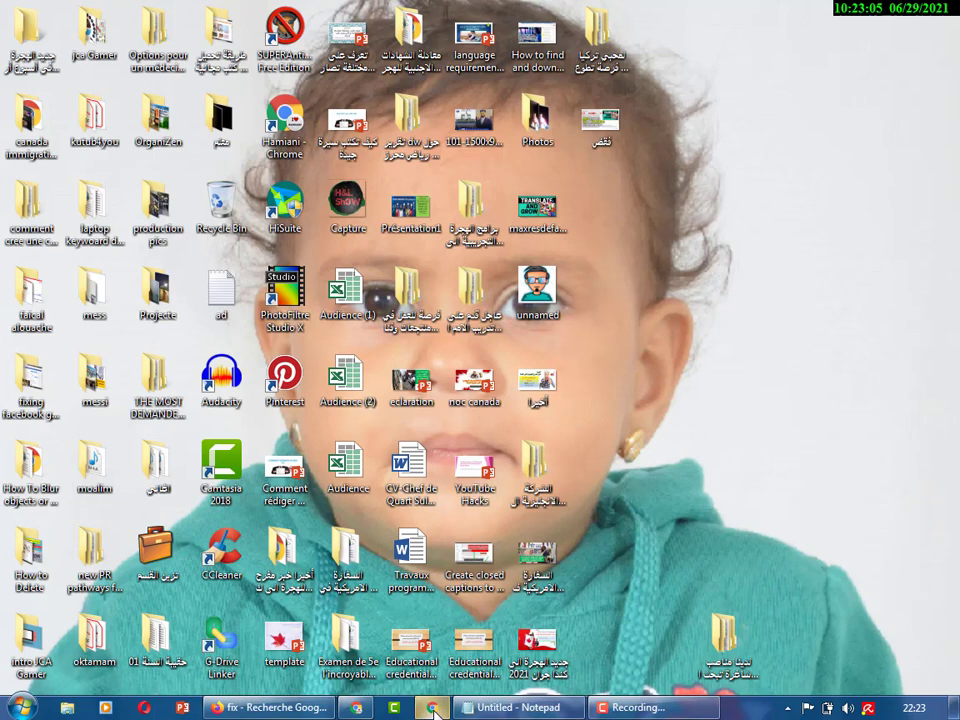
click(283, 120)
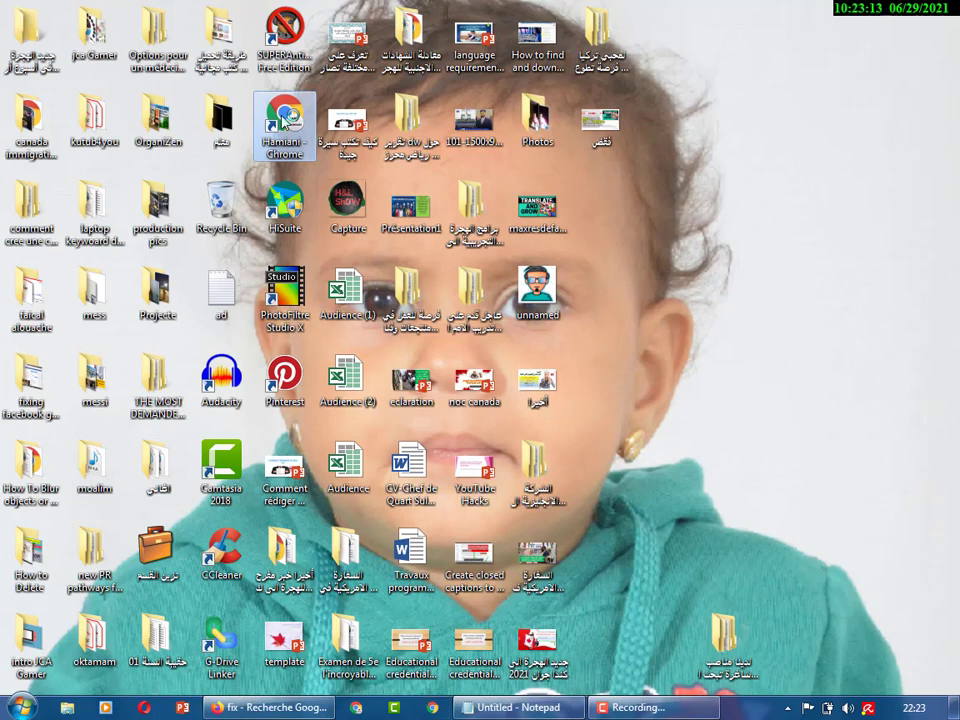
click(708, 310)
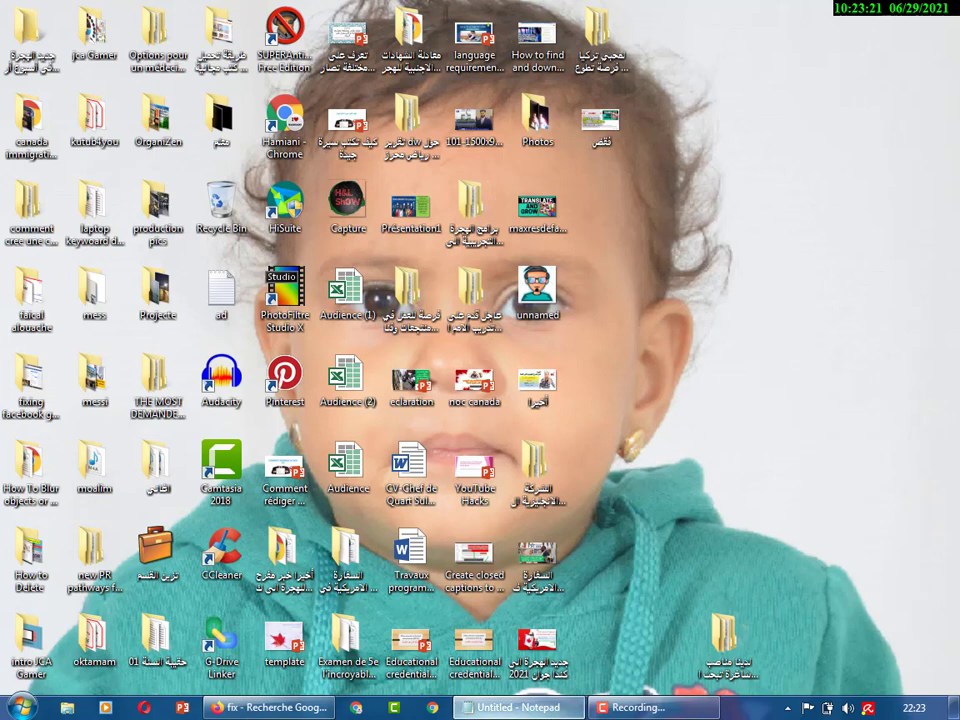
- Open Windows Explorer at the folder C:\Program Files (x86)\Google\Chrome\Application
mouse_move(262, 710)
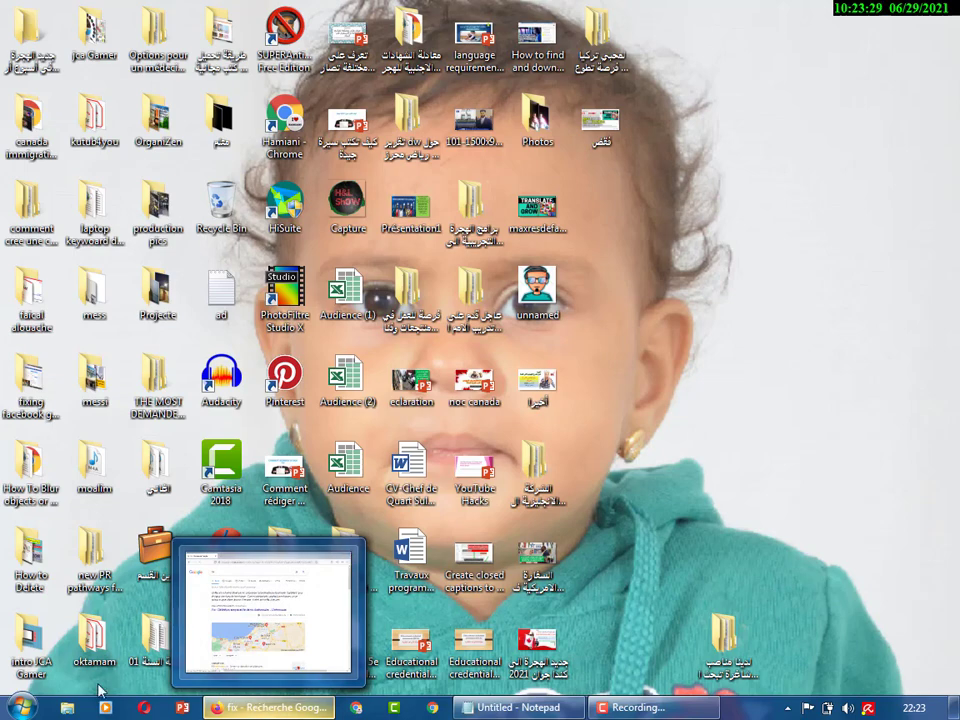
click(66, 709)
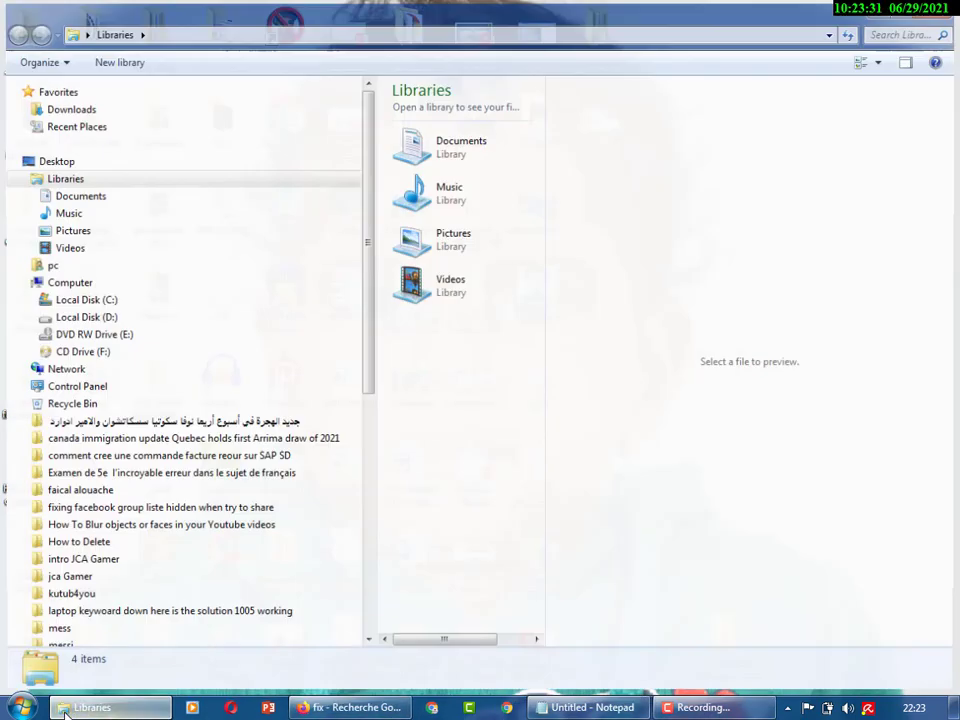
click(78, 301)
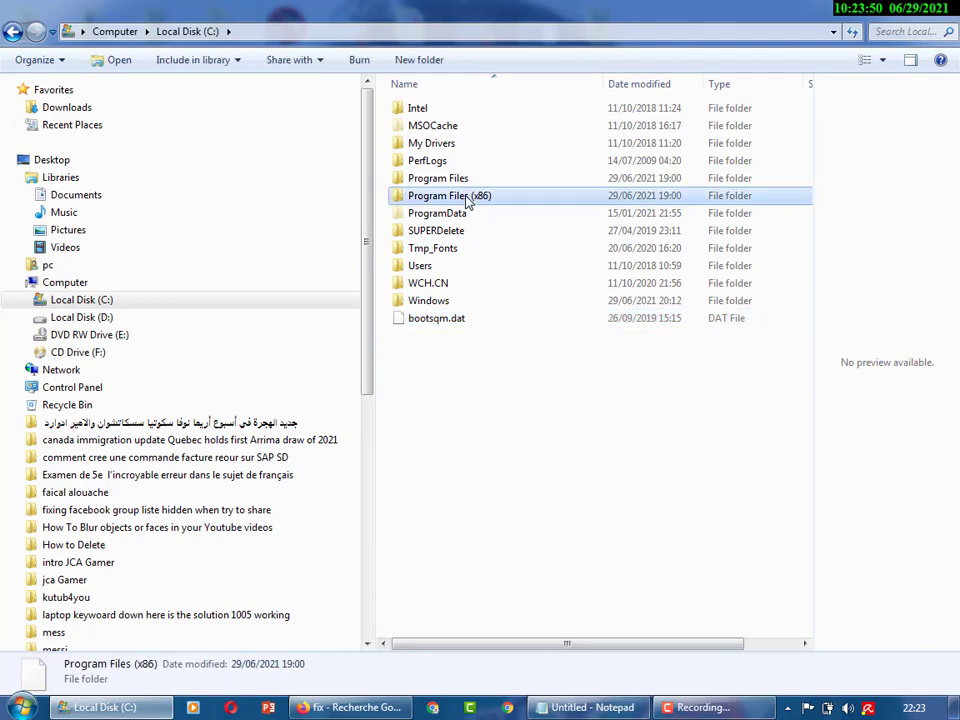
double_click(466, 200)
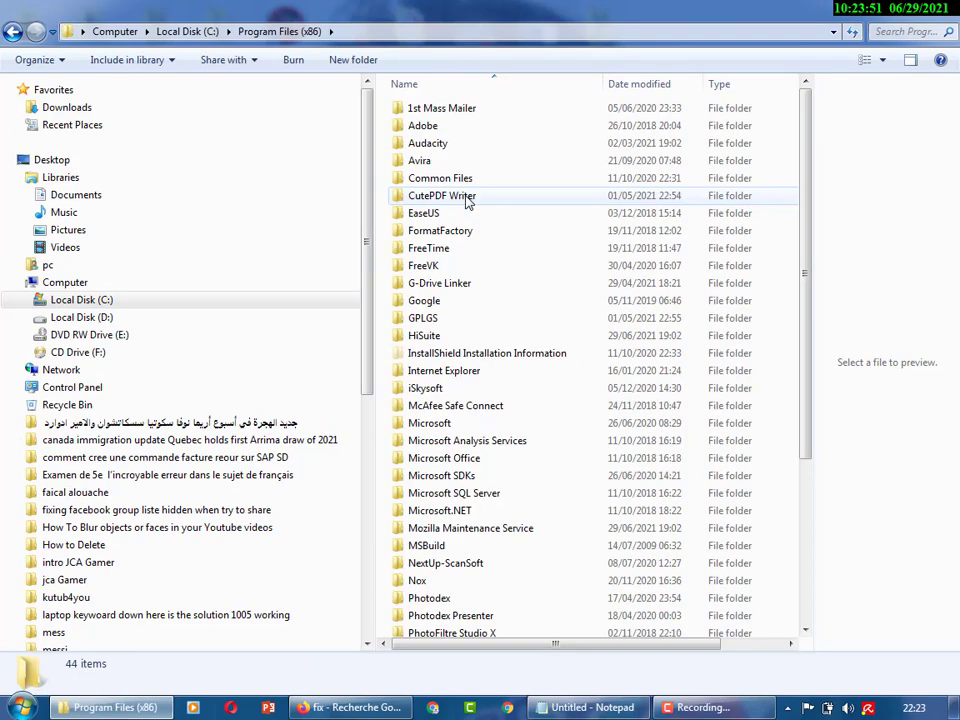
double_click(430, 303)
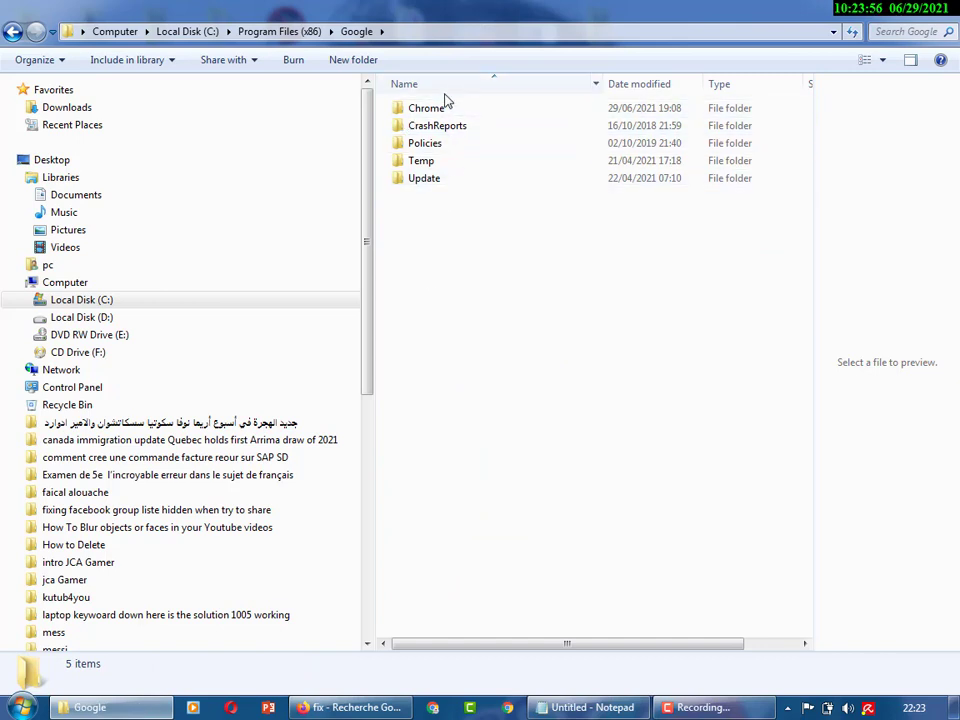
double_click(412, 108)
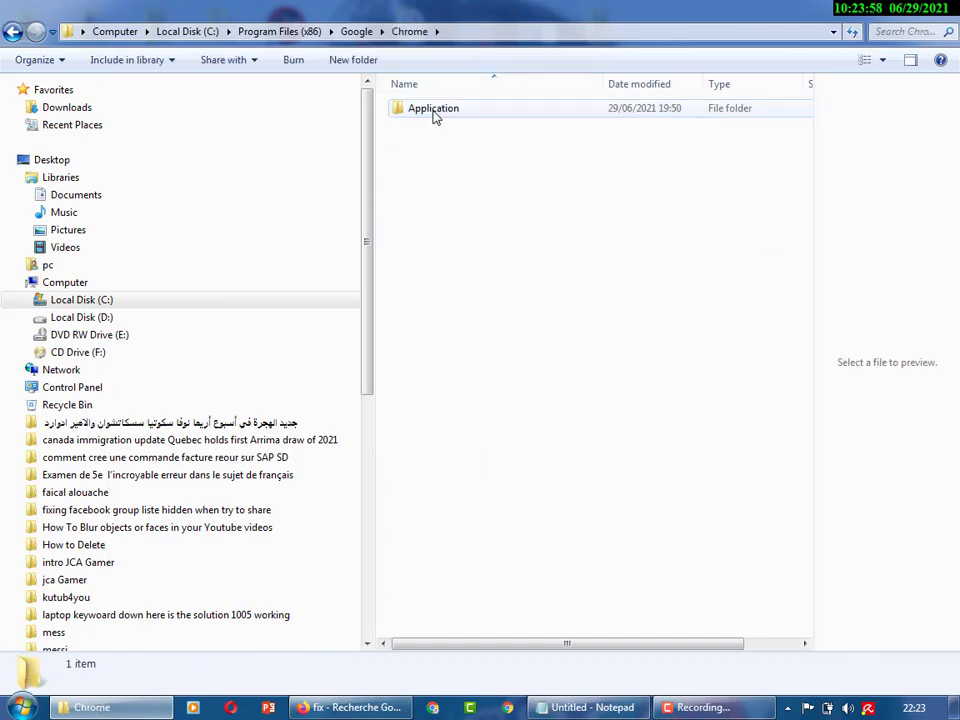
double_click(435, 117)
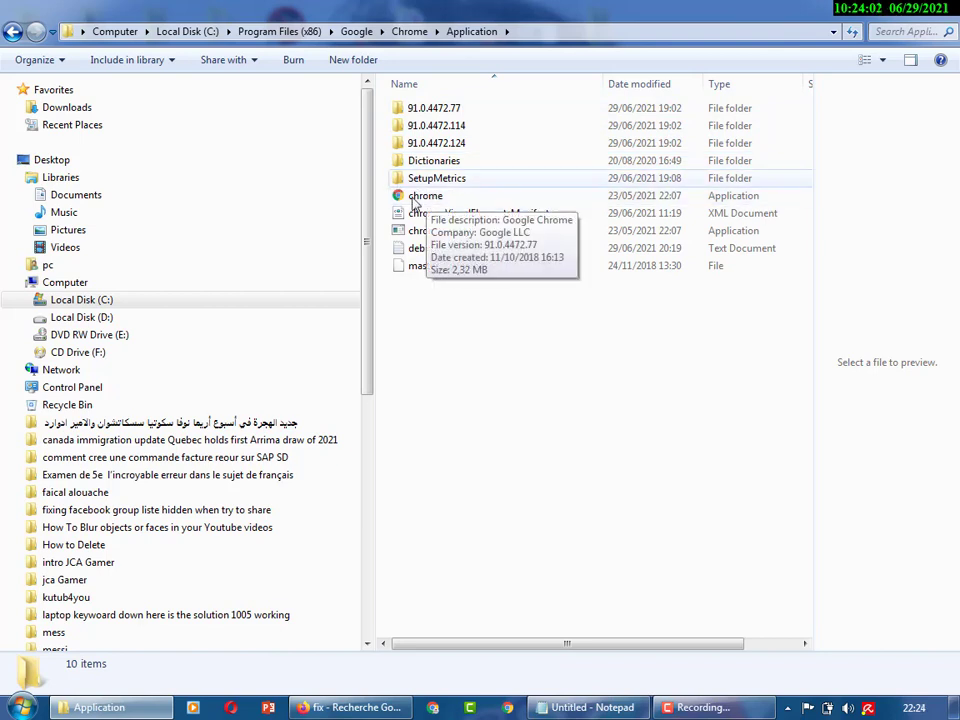
- Rename the chrome application file in the Application folder as chrome2
mouse_move(424, 196)
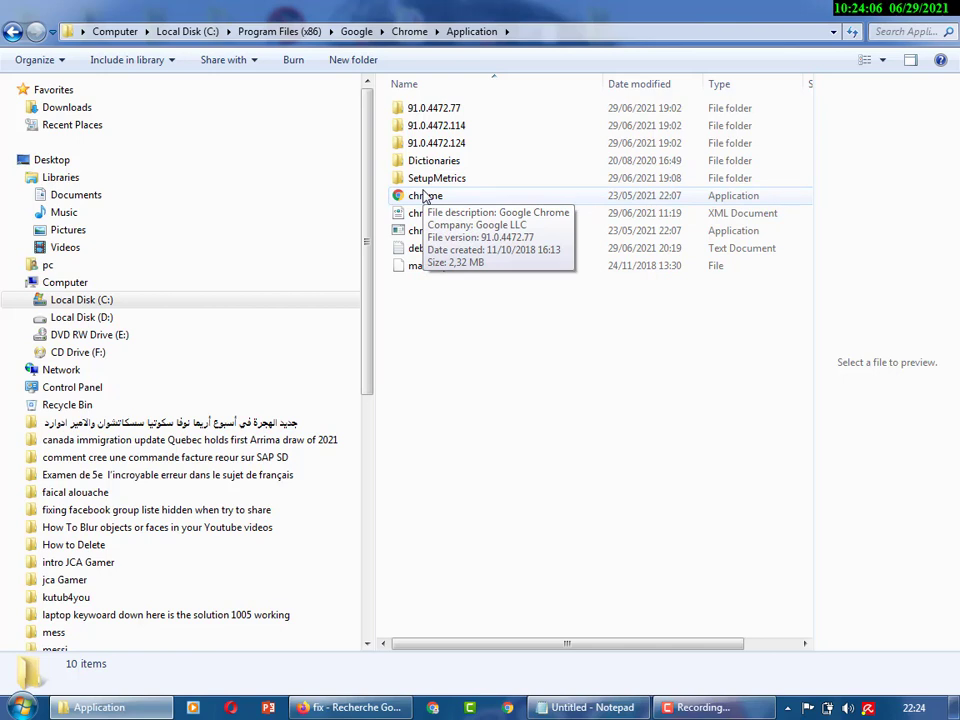
click(419, 199)
right_click(419, 199)
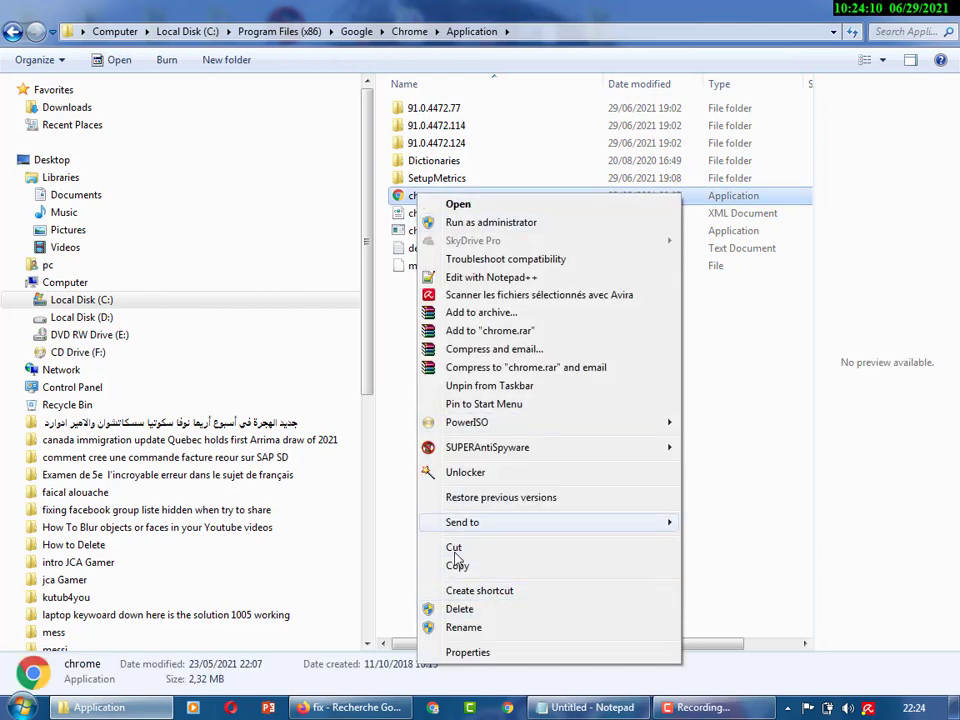
click(466, 629)
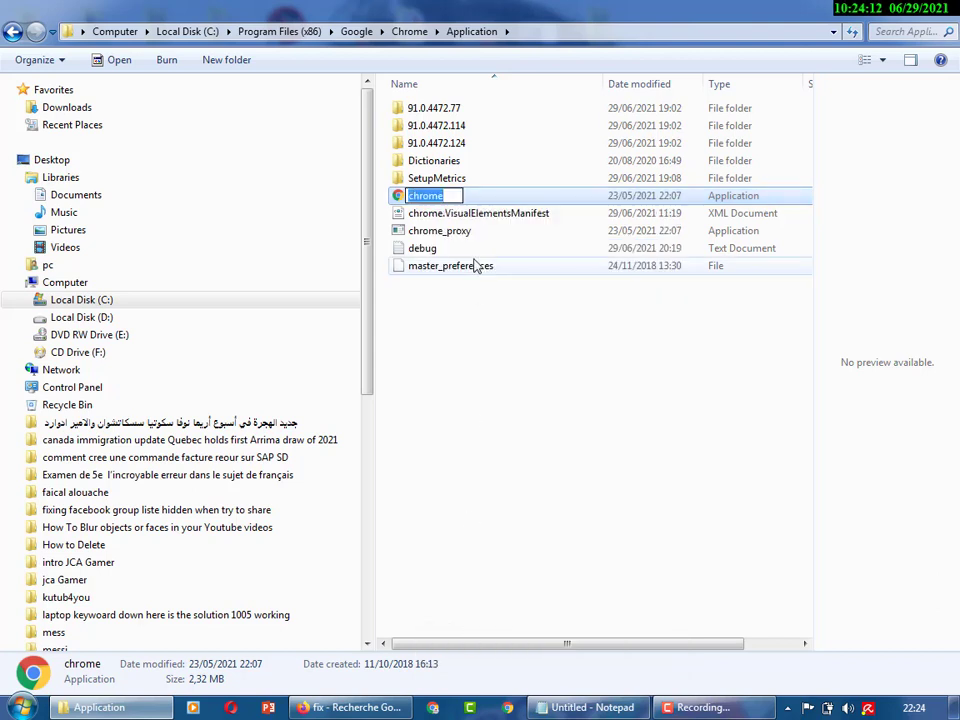
click(450, 196)
text(2)
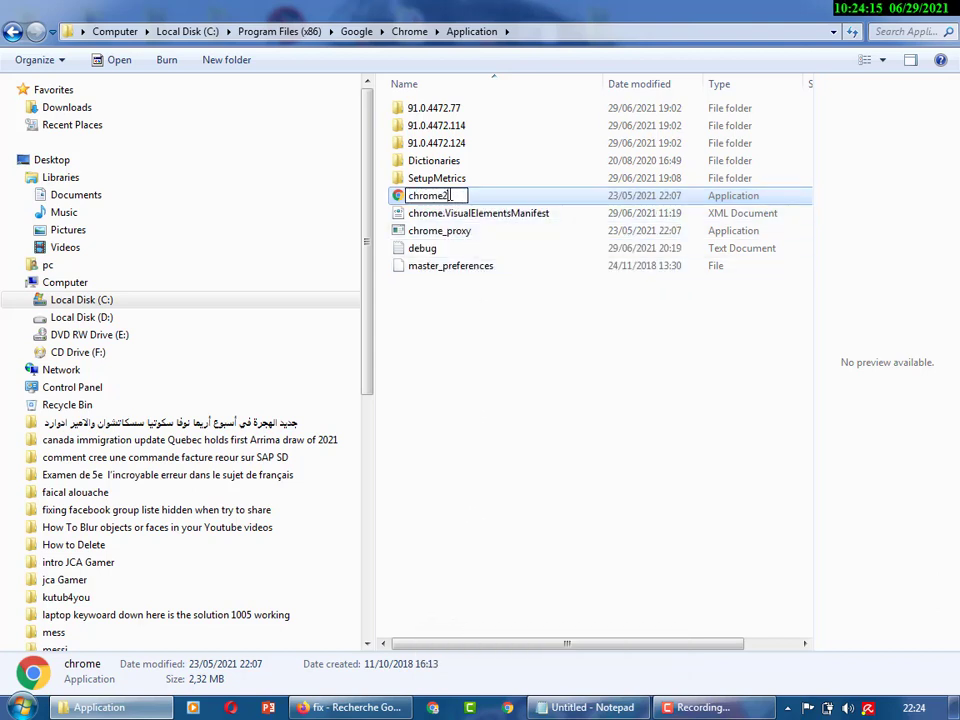
click(480, 360)
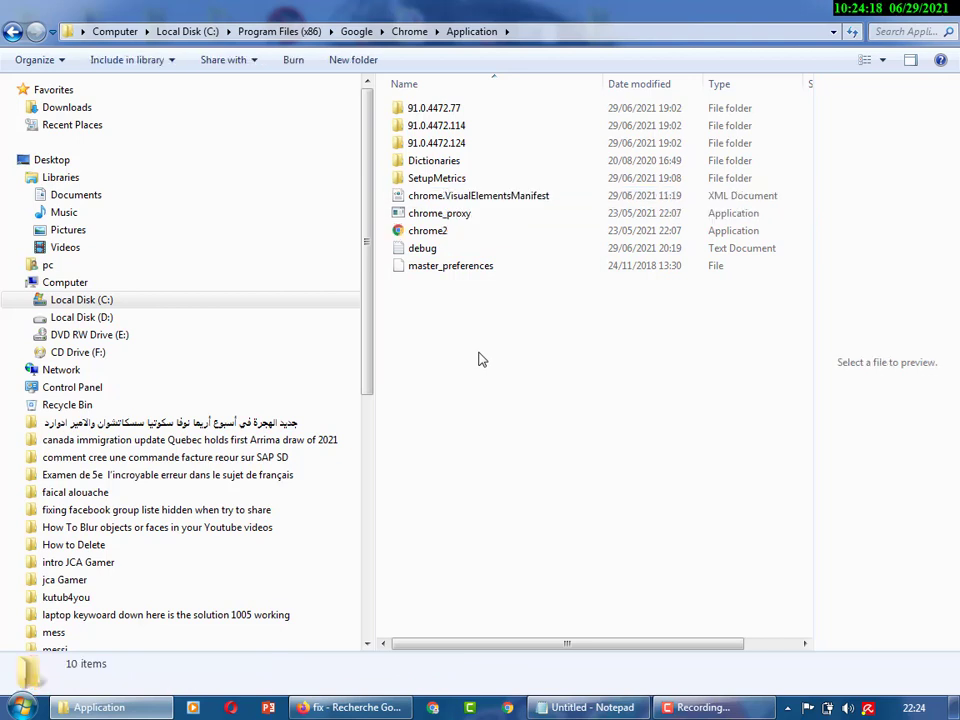
- Create a desktop shortcut for the chrome2 application and move it to an empty area of the desktop
right_click(432, 237)
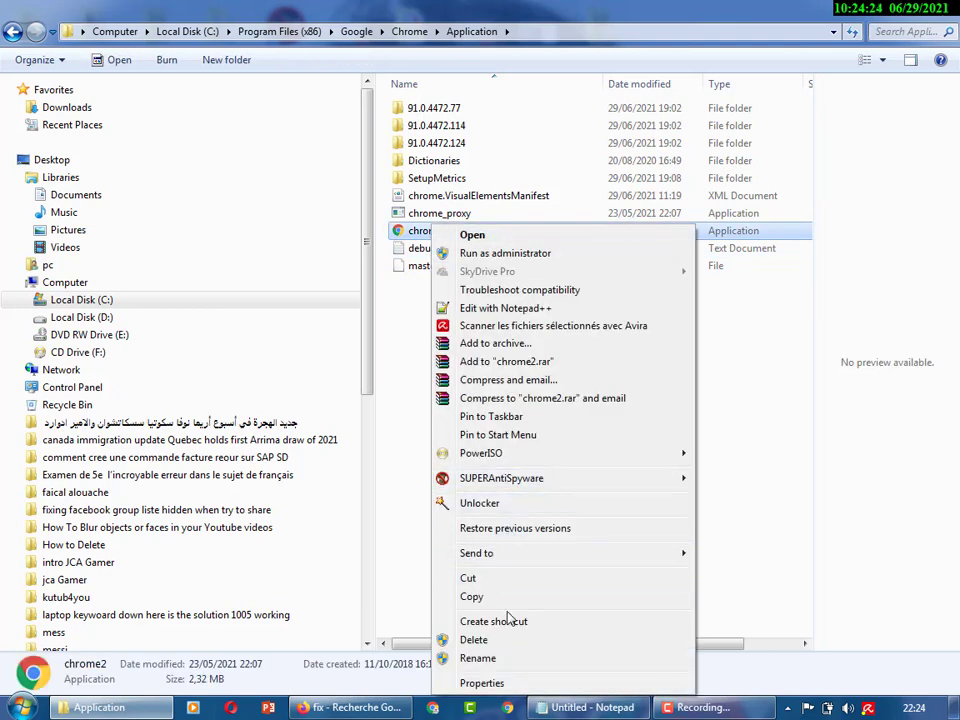
mouse_move(644, 558)
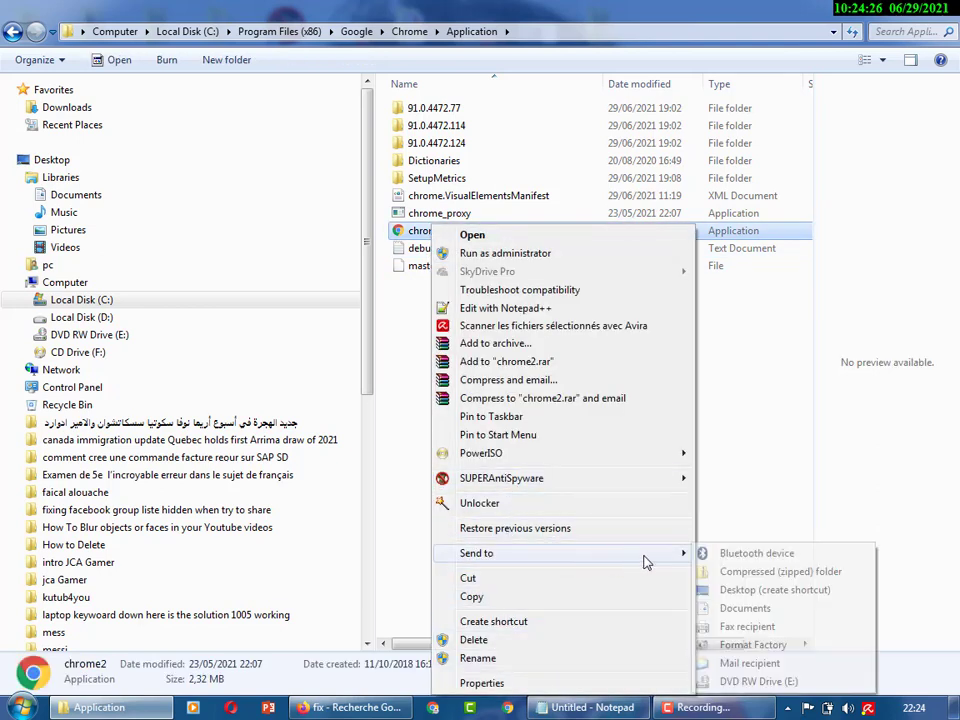
click(740, 592)
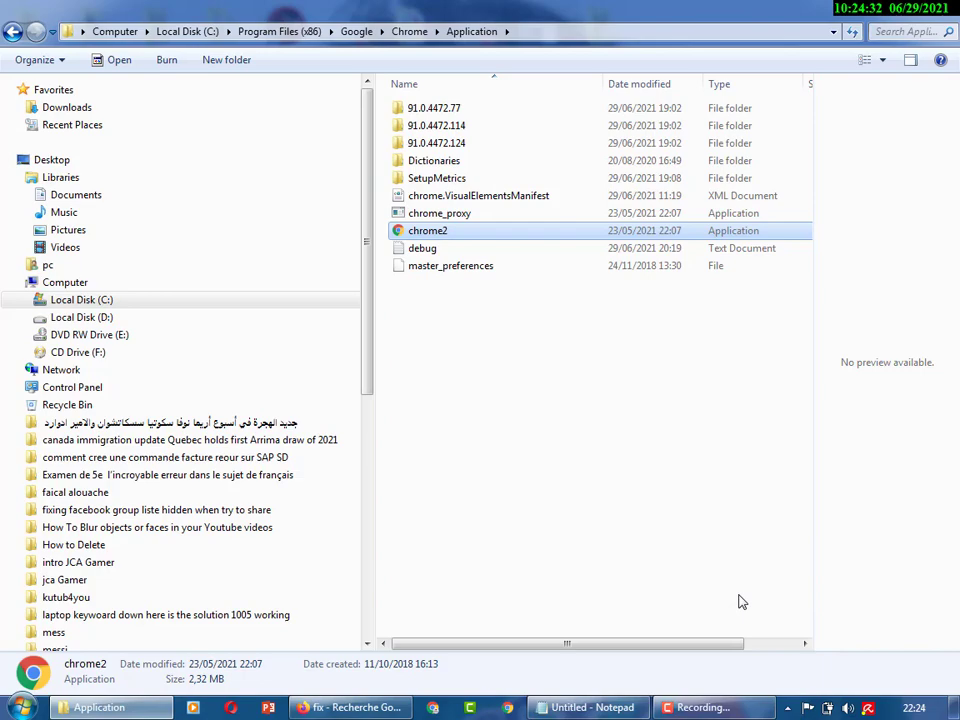
click(888, 14)
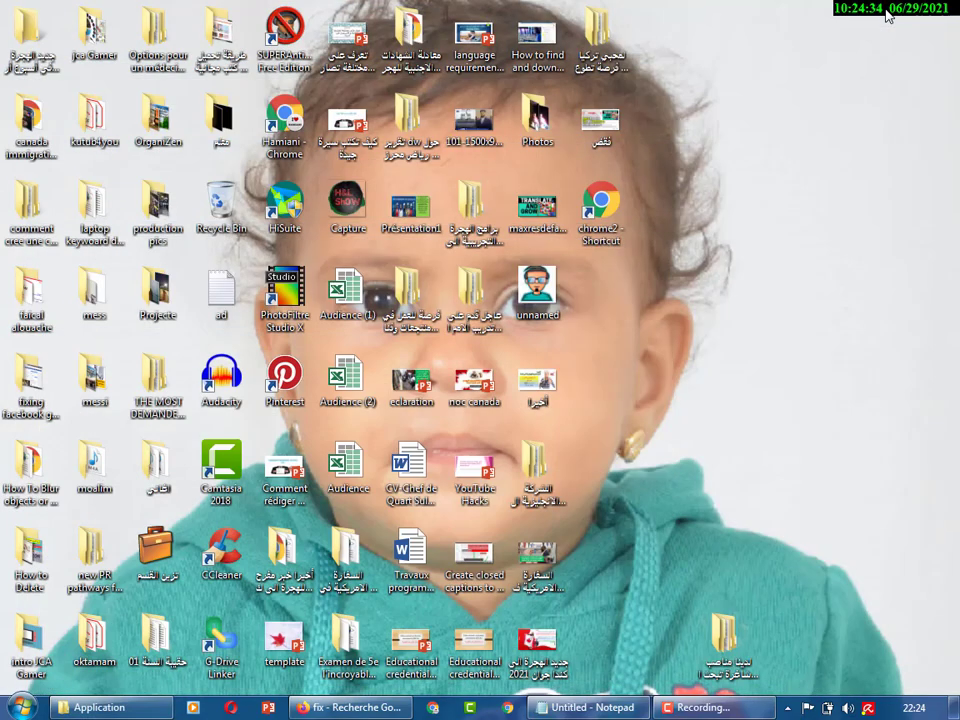
drag(605, 220, 828, 195)
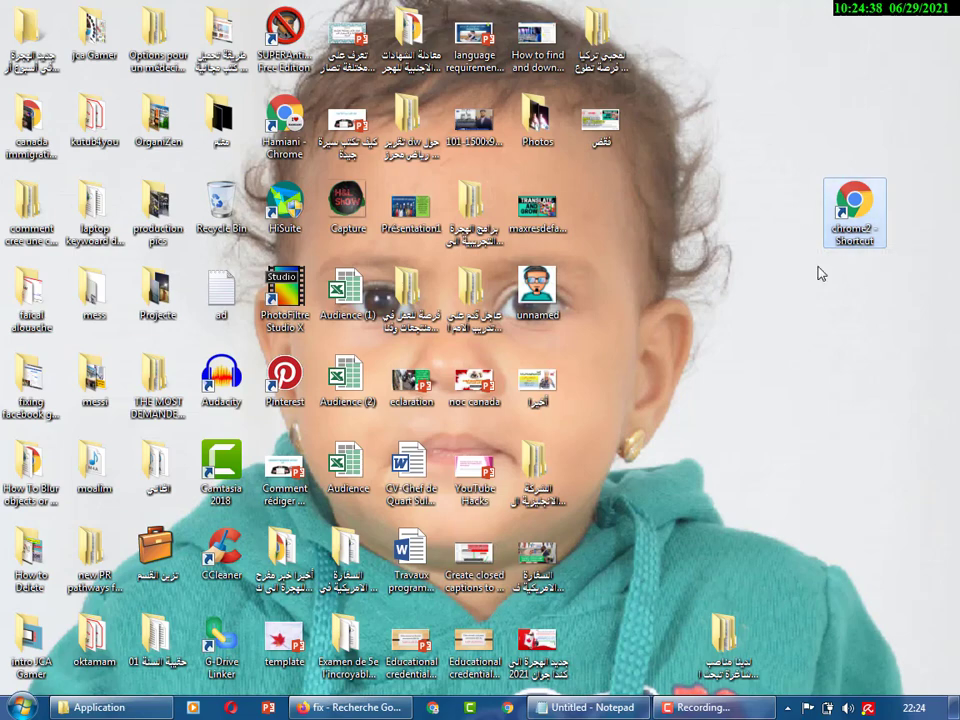
- Rename the new chrome2 desktop shortcut as chrome and launch Chrome from it
right_click(860, 205)
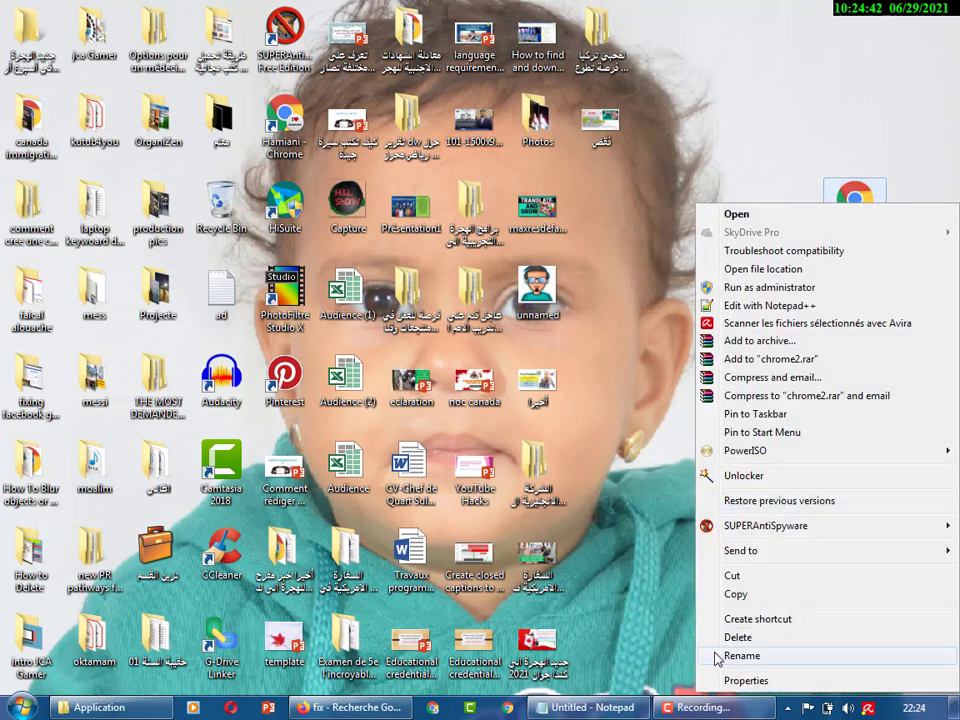
click(748, 656)
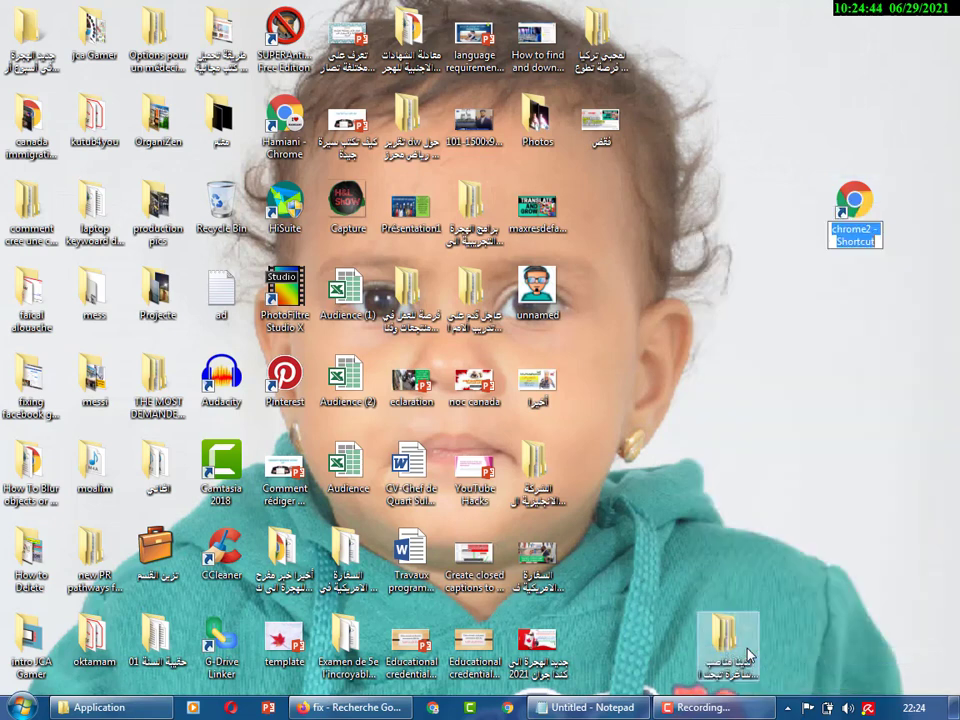
click(877, 241)
key(BackSpace)
key(BackSpace)
key(BackSpace)
key(BackSpace)
key(BackSpace)
key(BackSpace)
key(BackSpace)
key(BackSpace)
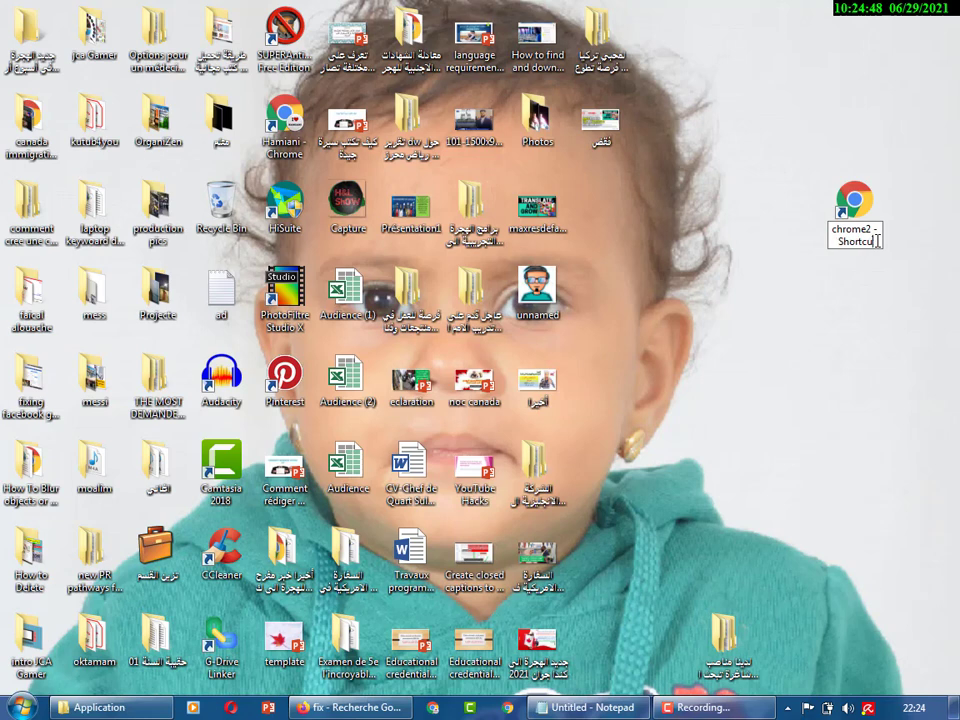
key(BackSpace)
key(BackSpace)
key(BackSpace)
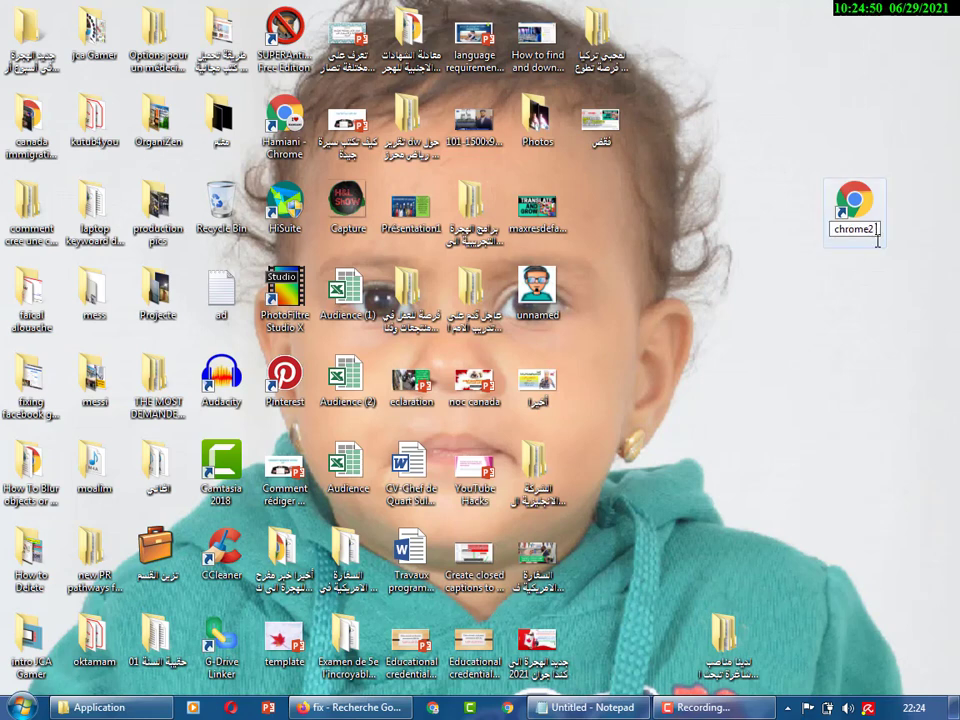
key(Return)
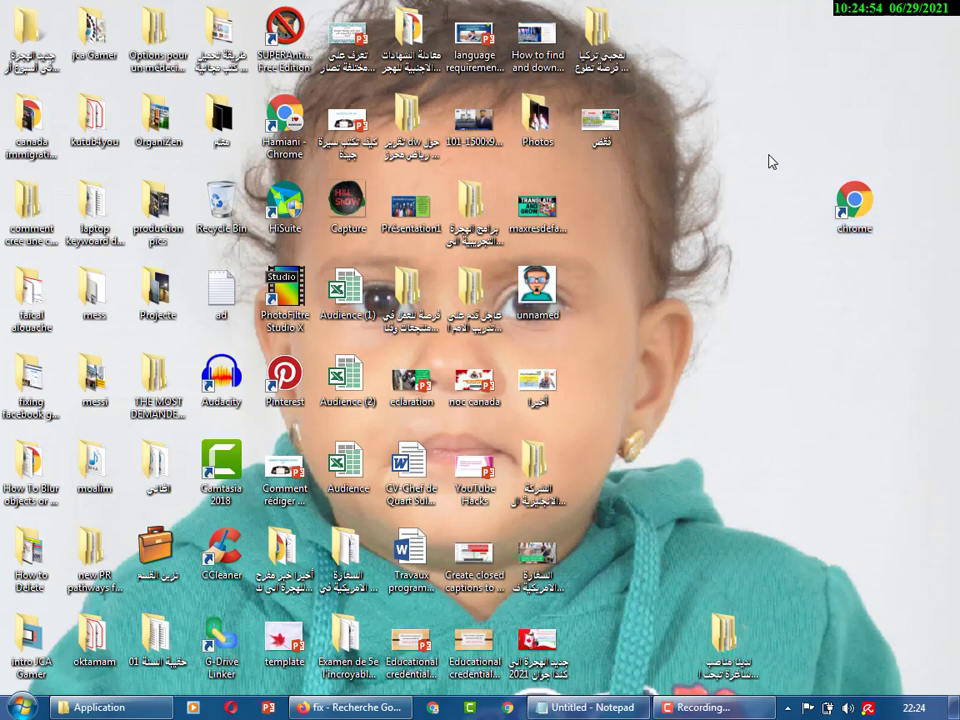
double_click(862, 206)
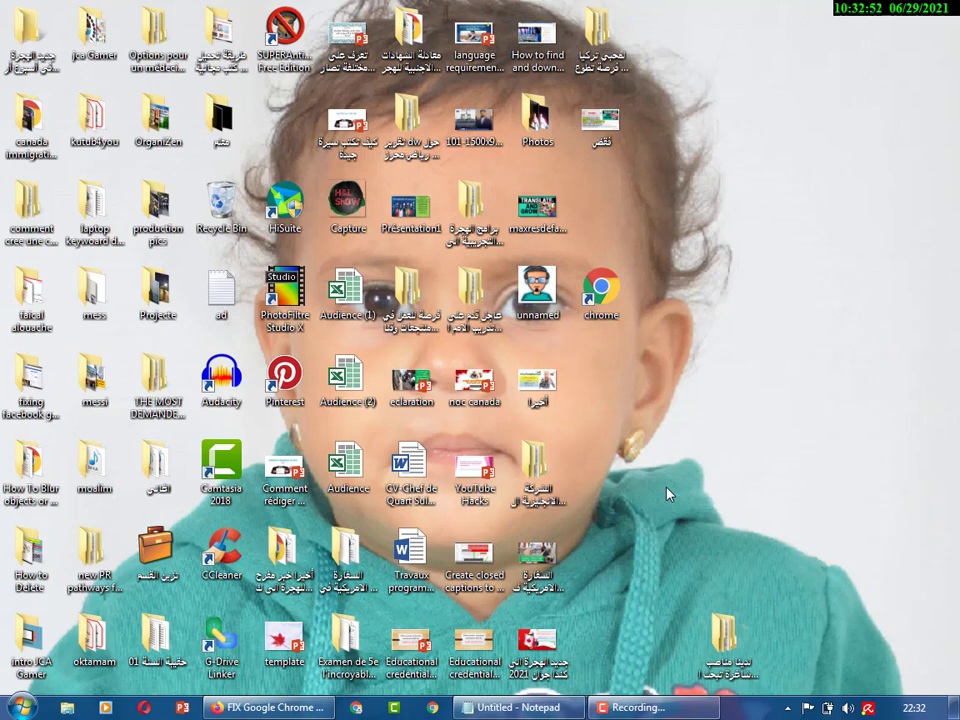
- Search the Start menu for cmd and run the Command Prompt as administrator
click(17, 709)
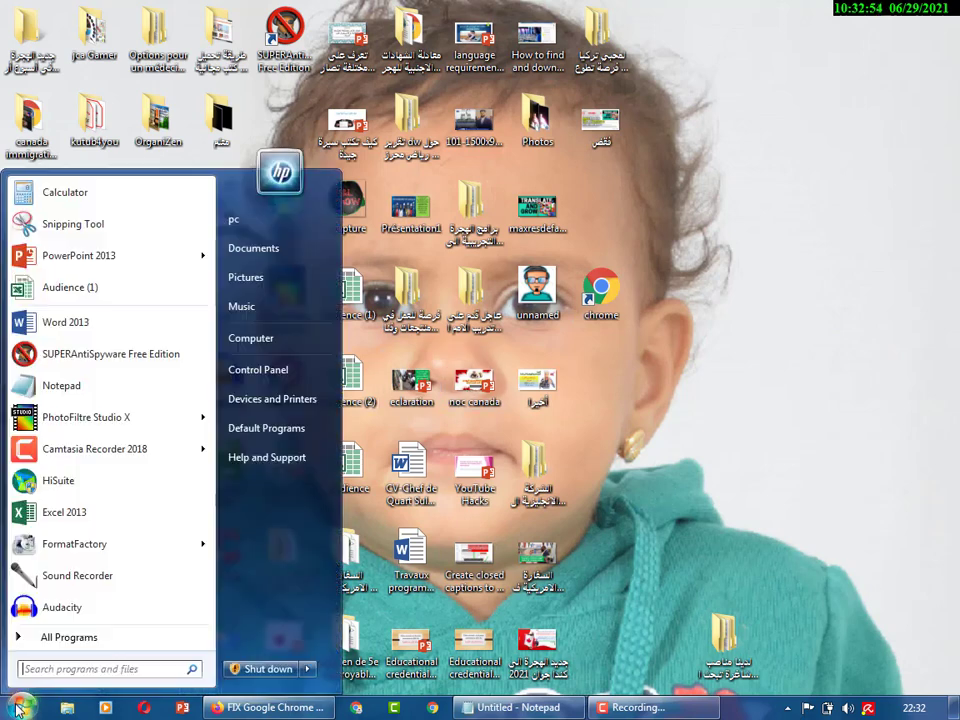
click(50, 671)
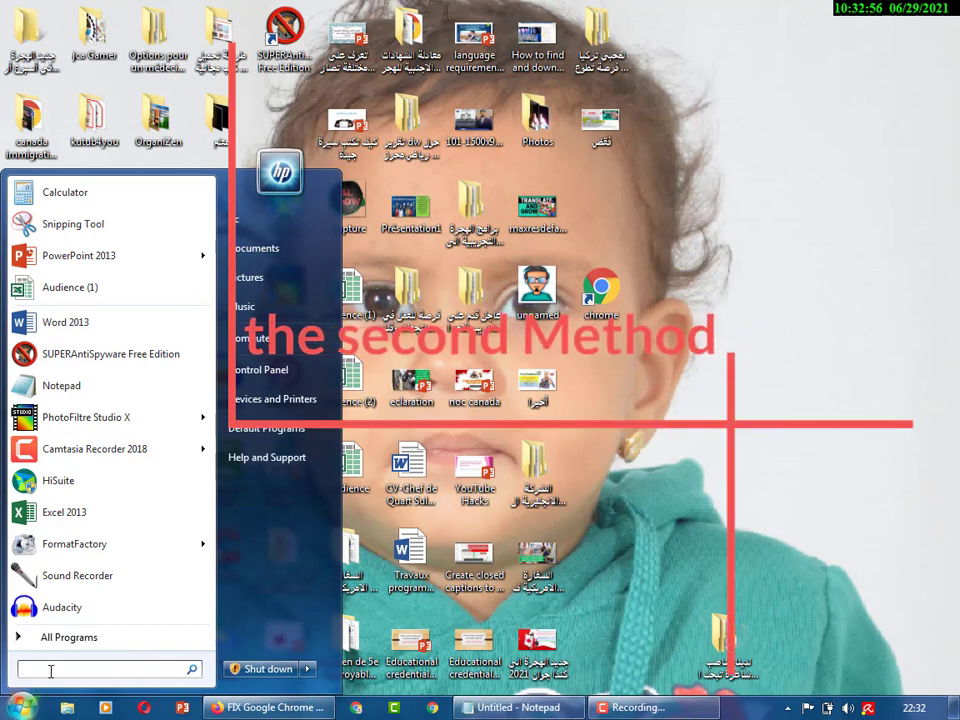
text(cm)
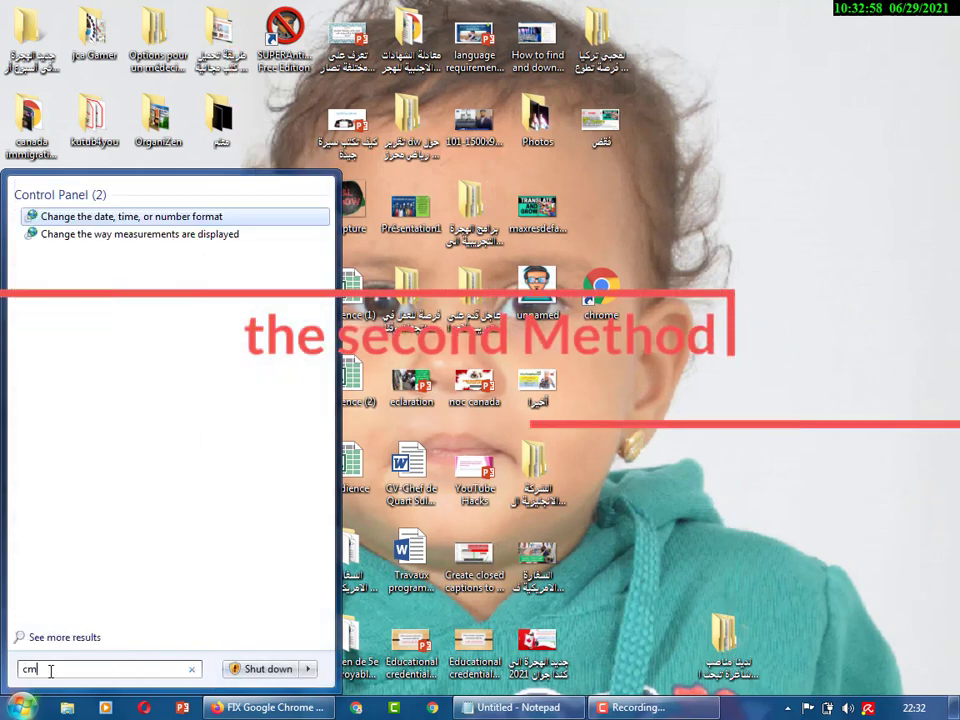
text(d)
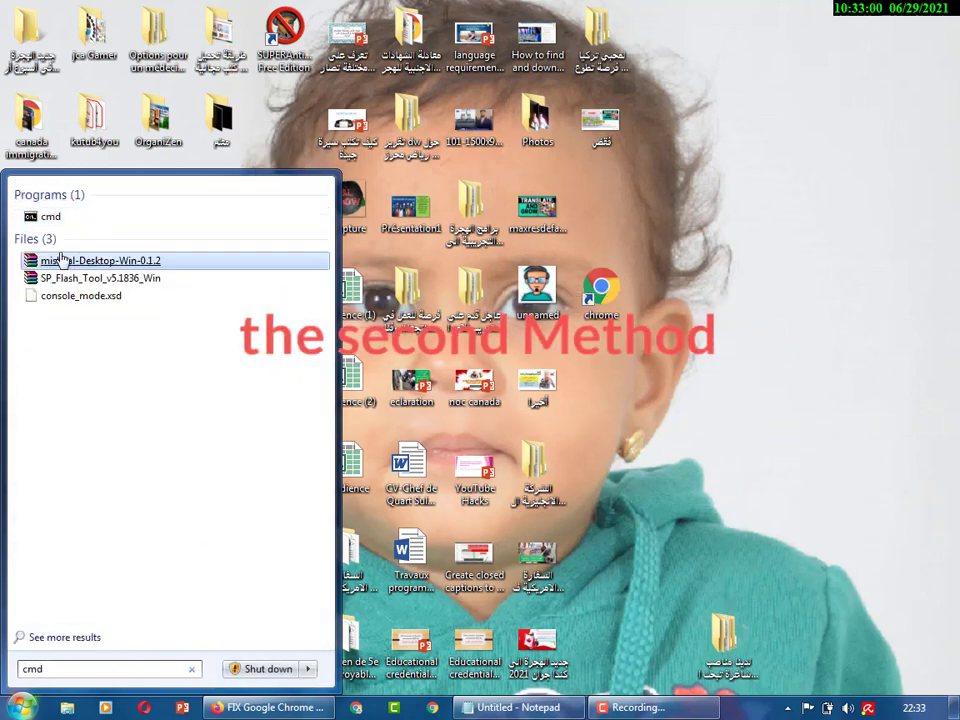
right_click(54, 222)
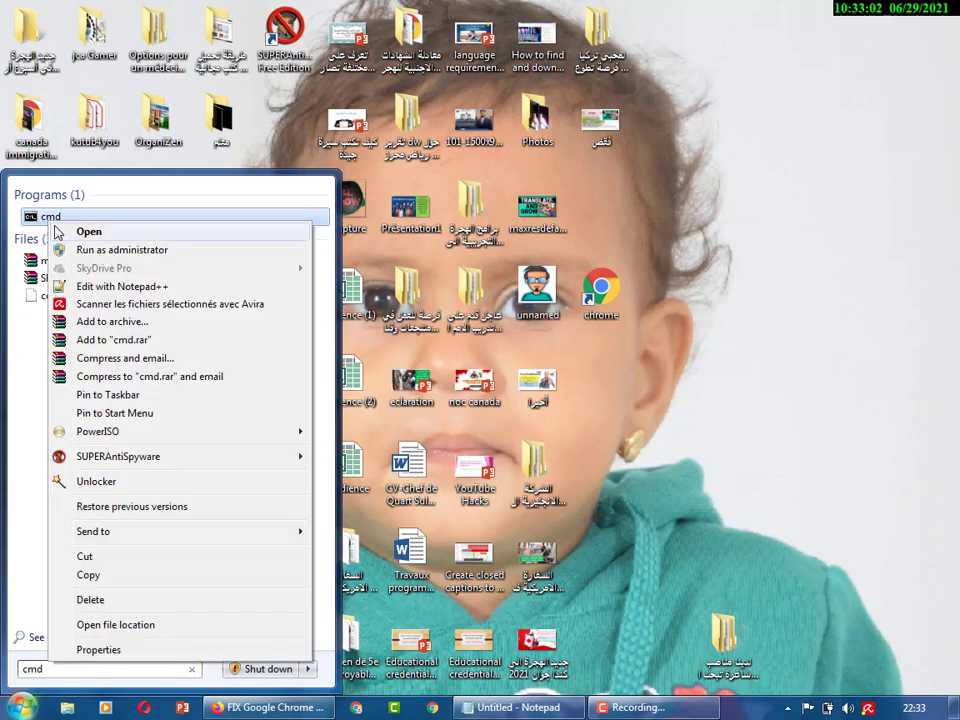
click(112, 250)
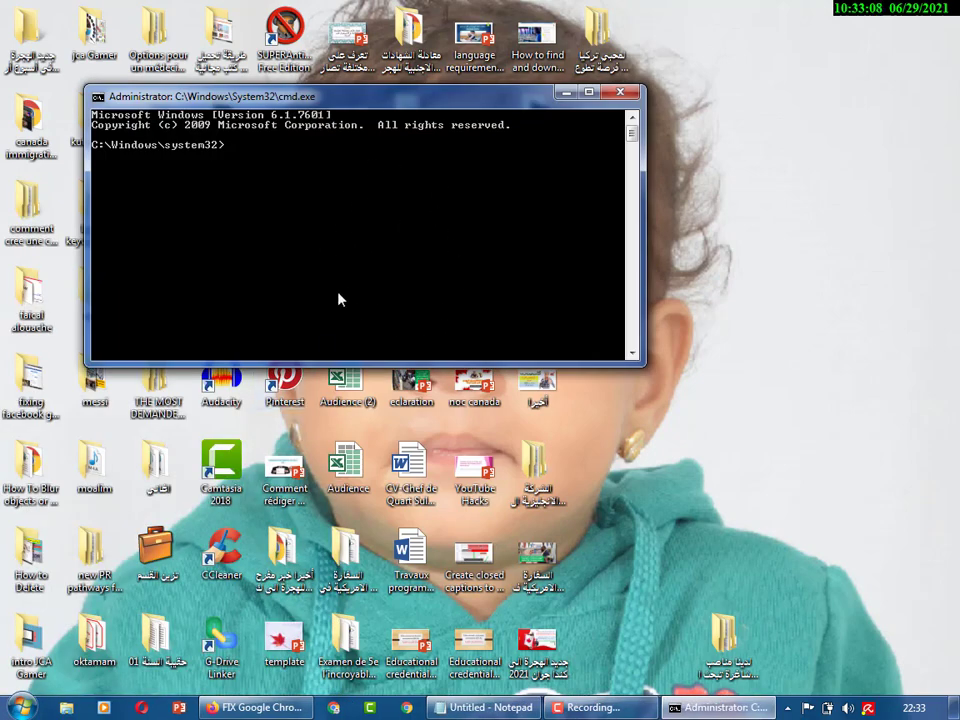
- Switch to Notepad, add a space before C:\RESETLOG.TXT, and copy the line NETSH INT IP RESET C:\RESETLOG.TXT
click(495, 707)
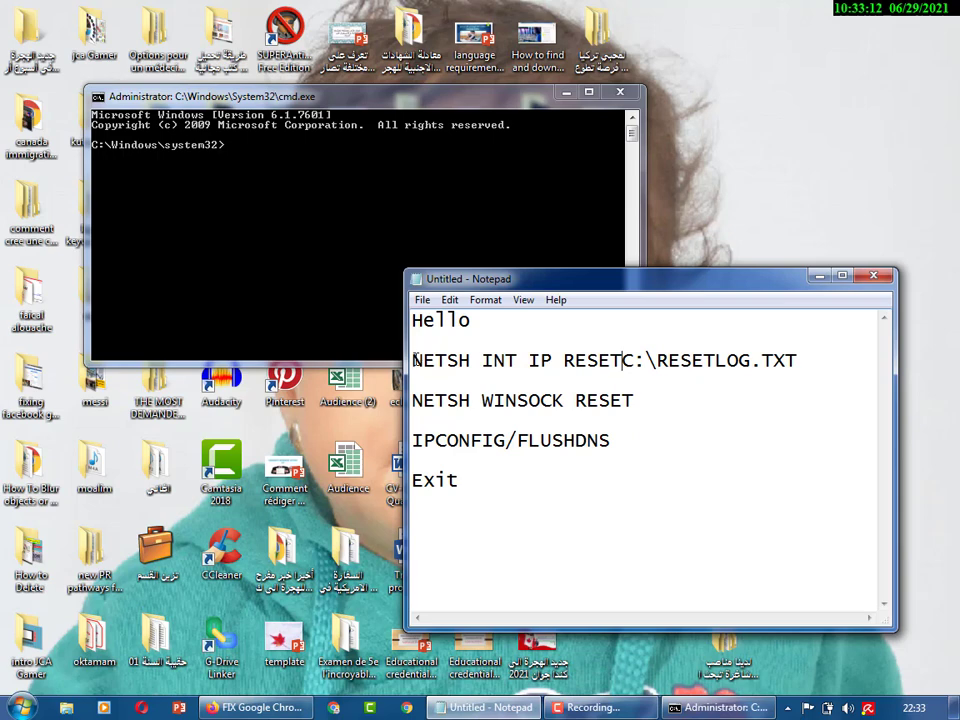
drag(412, 360, 822, 354)
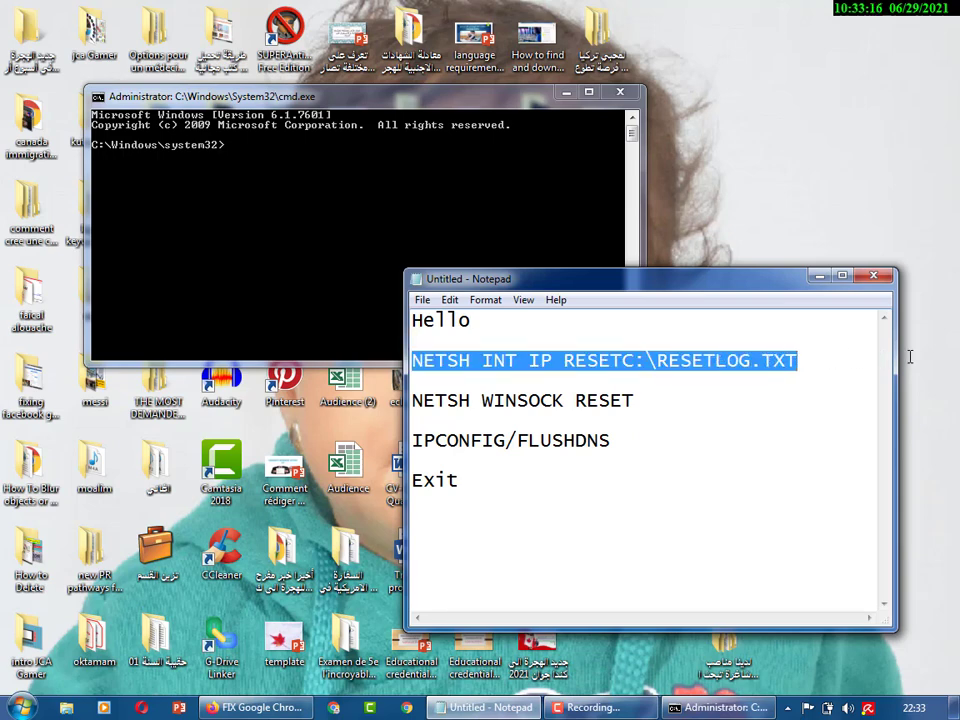
click(623, 360)
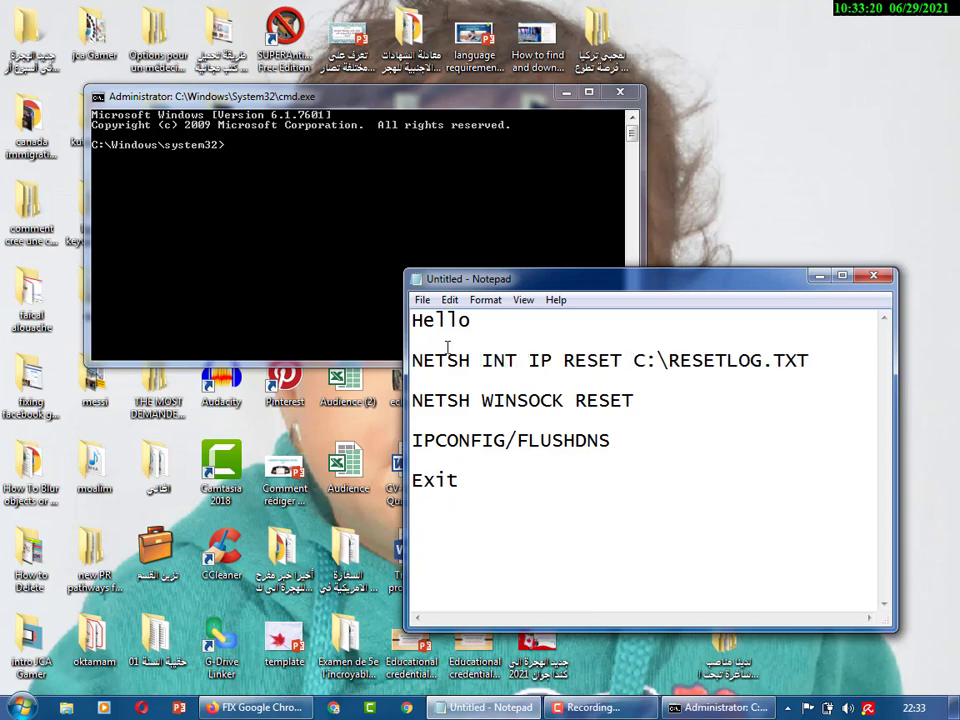
drag(411, 360, 829, 354)
right_click(795, 360)
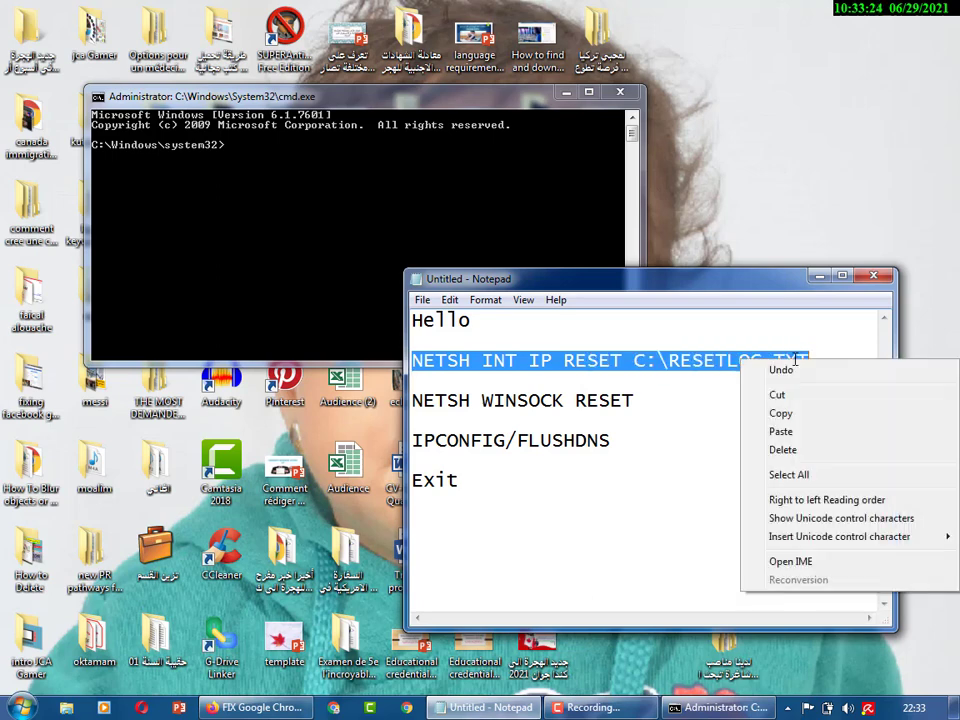
click(772, 415)
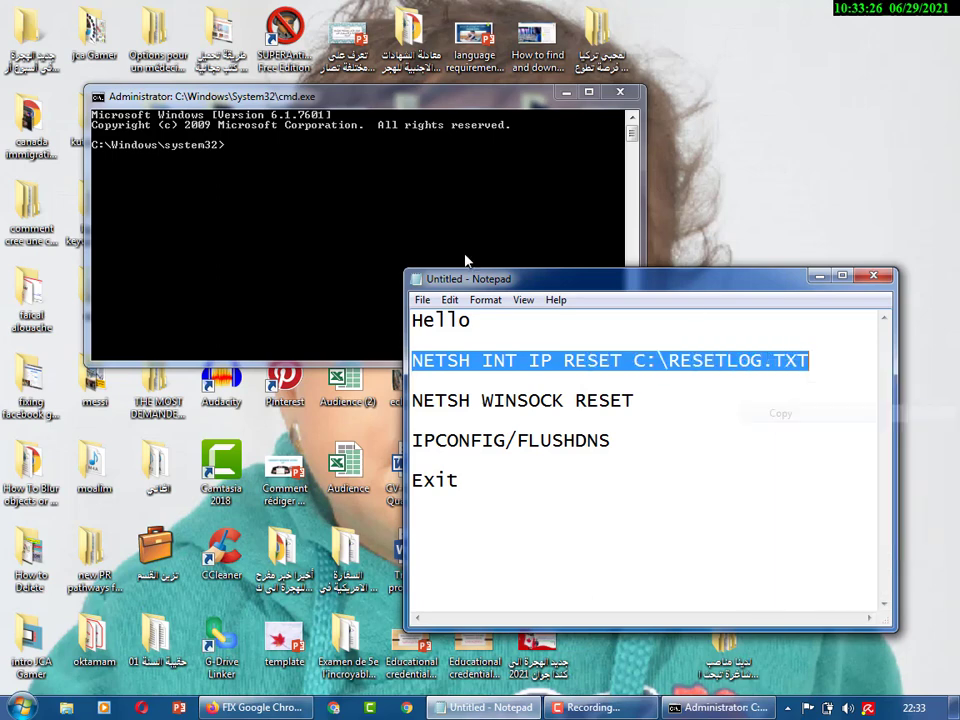
- Paste the copied NETSH INT IP RESET C:\RESETLOG.TXT command into the Command Prompt and run it
click(232, 146)
right_click(230, 146)
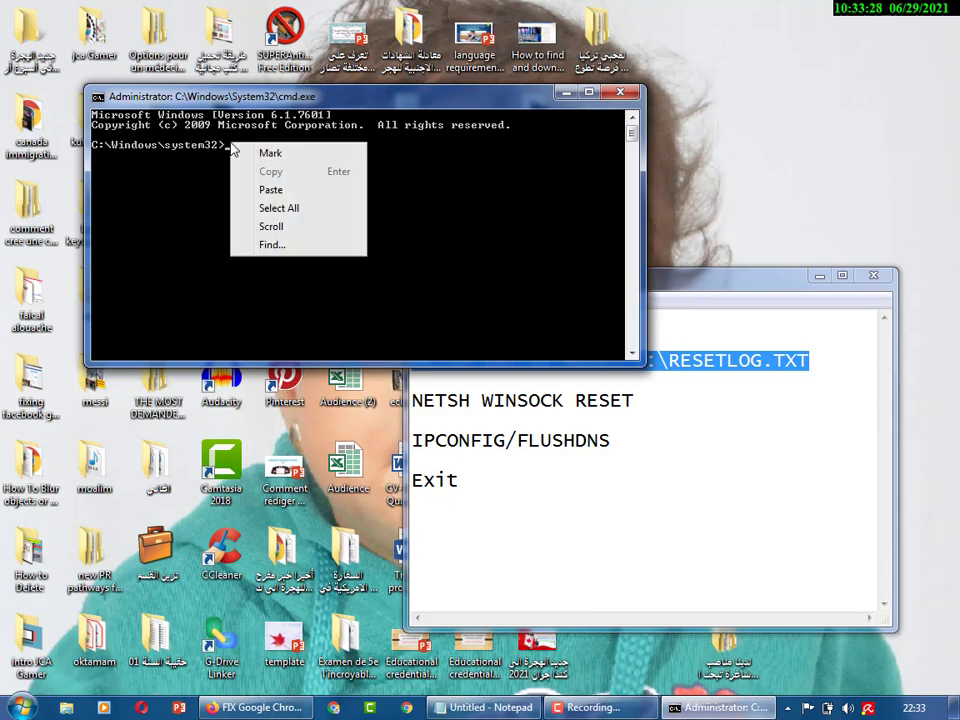
click(271, 190)
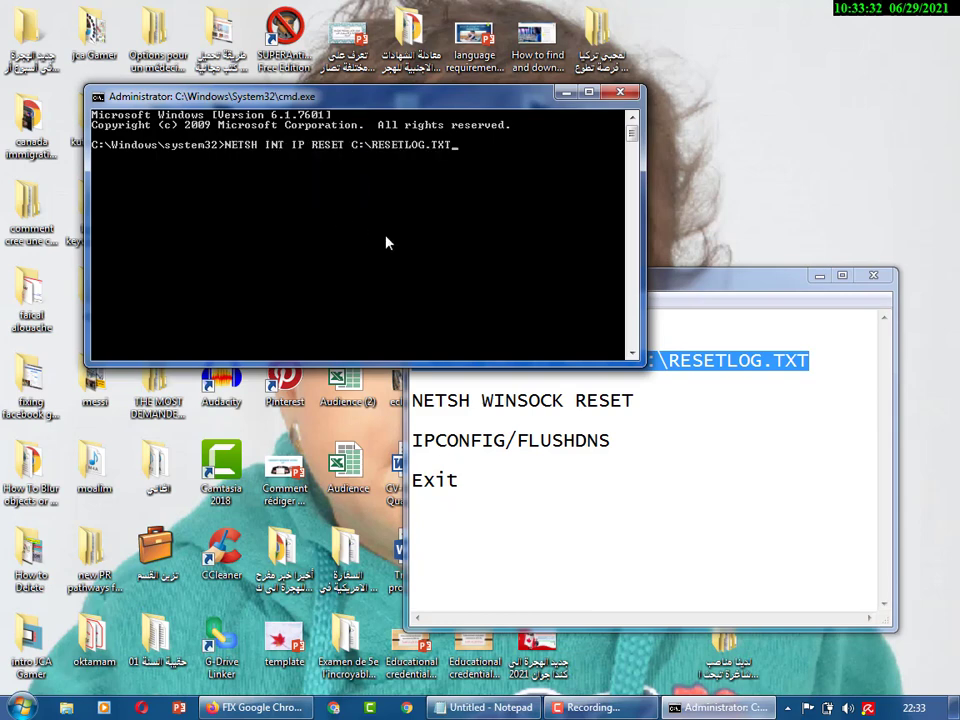
key(Return)
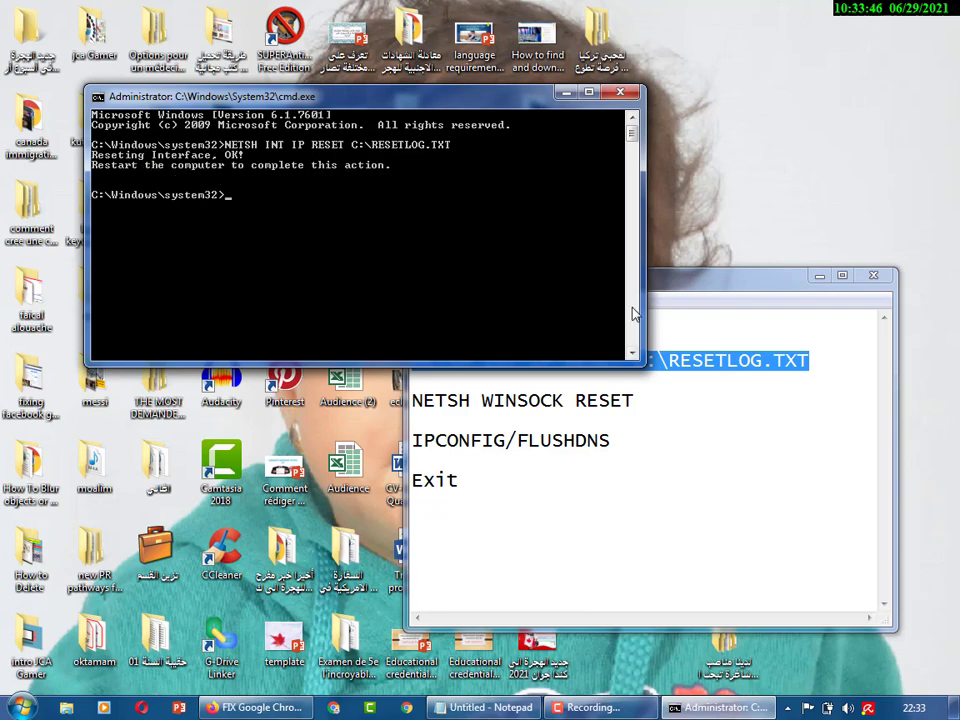
- Copy NETSH WINSOCK RESET from the Notepad list and run it in the Command Prompt
click(702, 284)
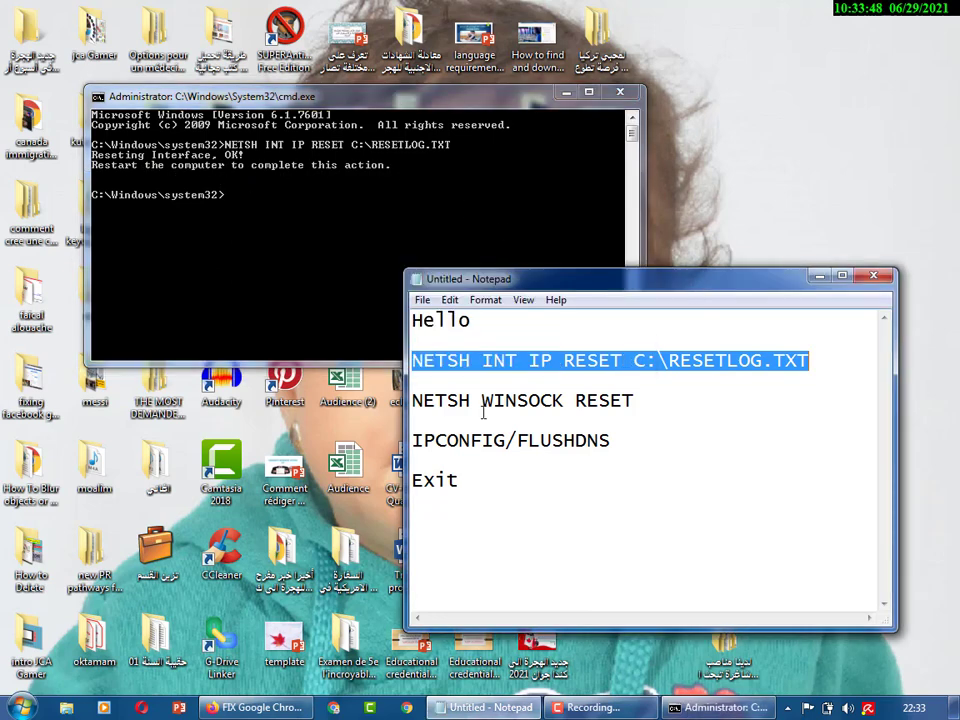
click(413, 401)
drag(413, 401, 640, 401)
right_click(613, 401)
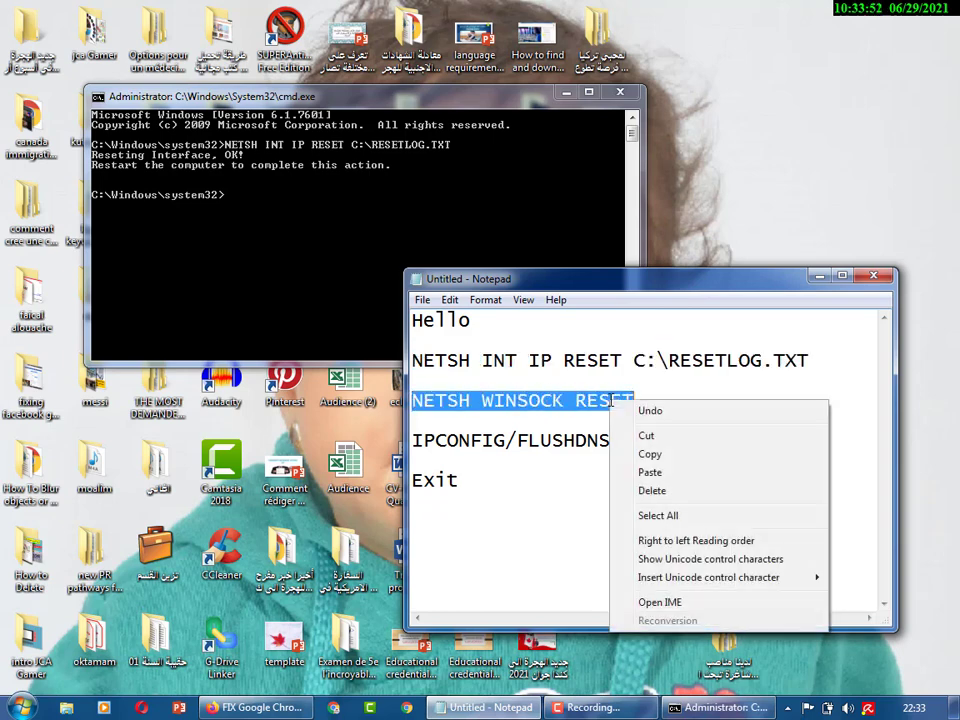
click(649, 455)
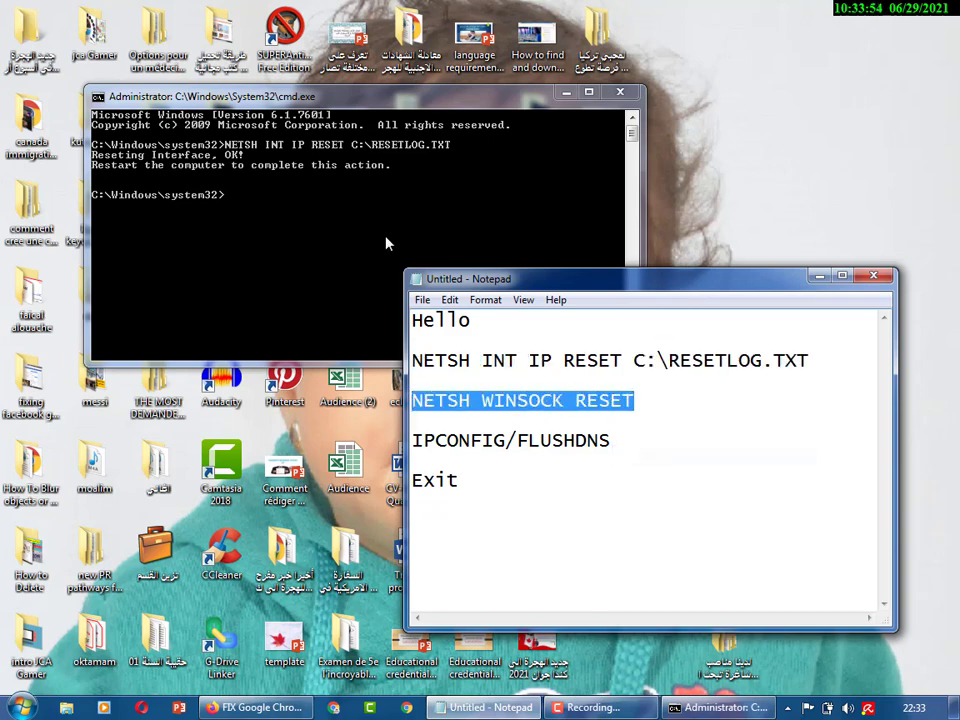
right_click(243, 196)
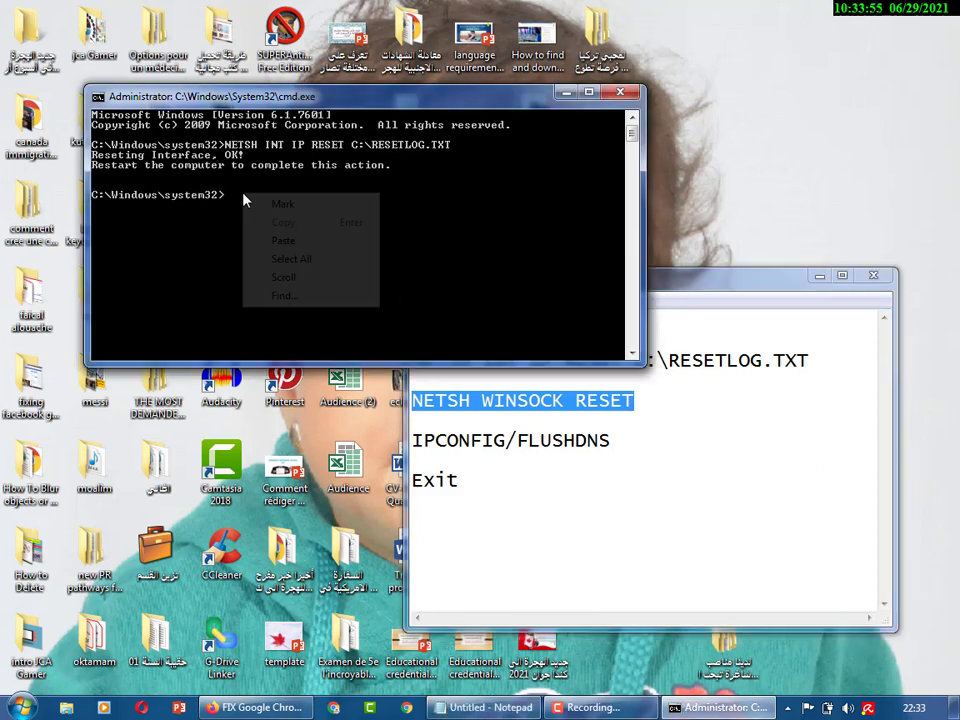
click(284, 243)
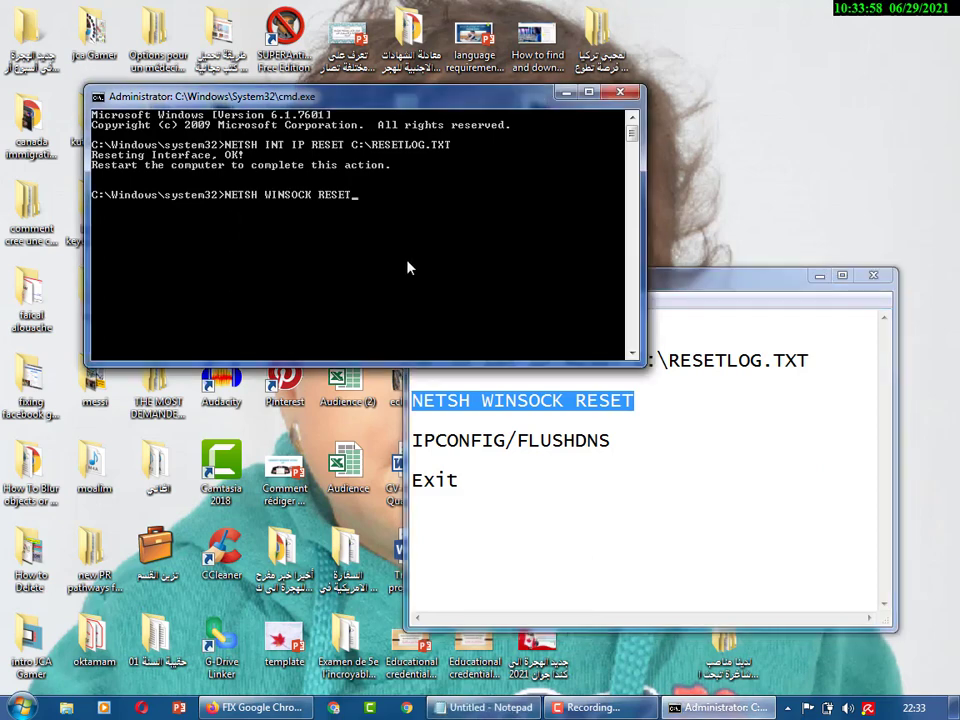
key(Return)
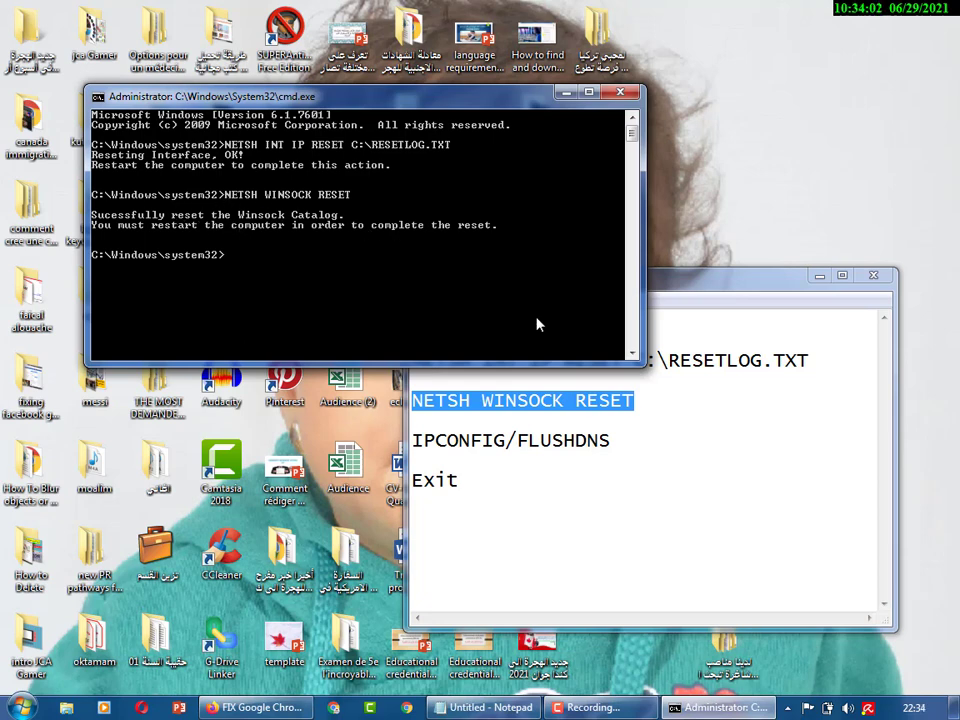
- Copy IPCONFIG/FLUSHDNS from the Notepad list and run it in the Command Prompt
click(669, 446)
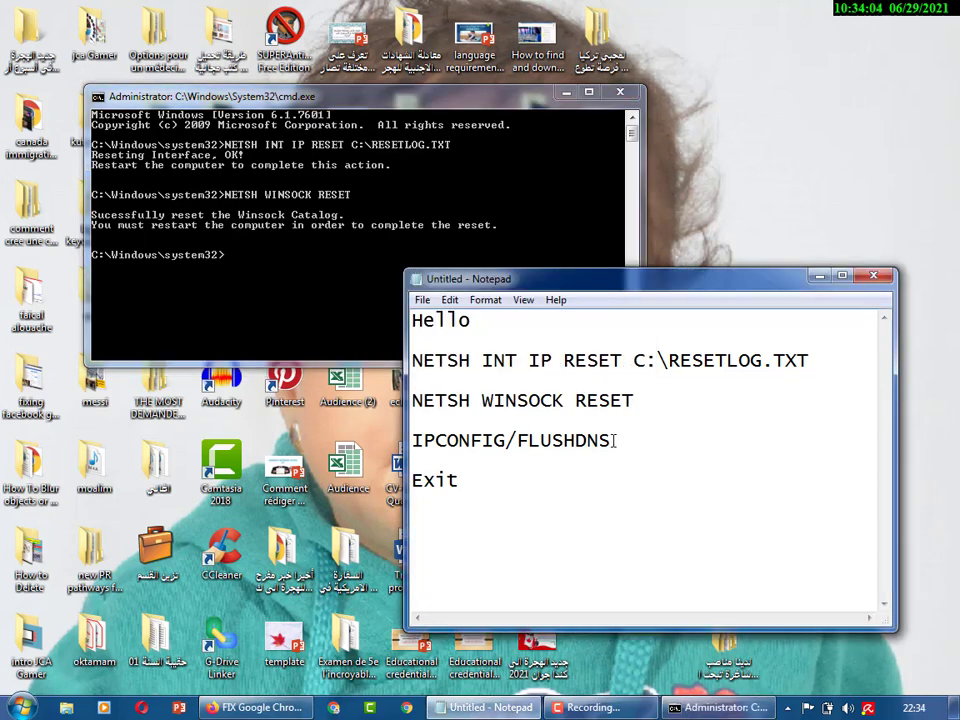
drag(611, 441, 412, 441)
right_click(425, 439)
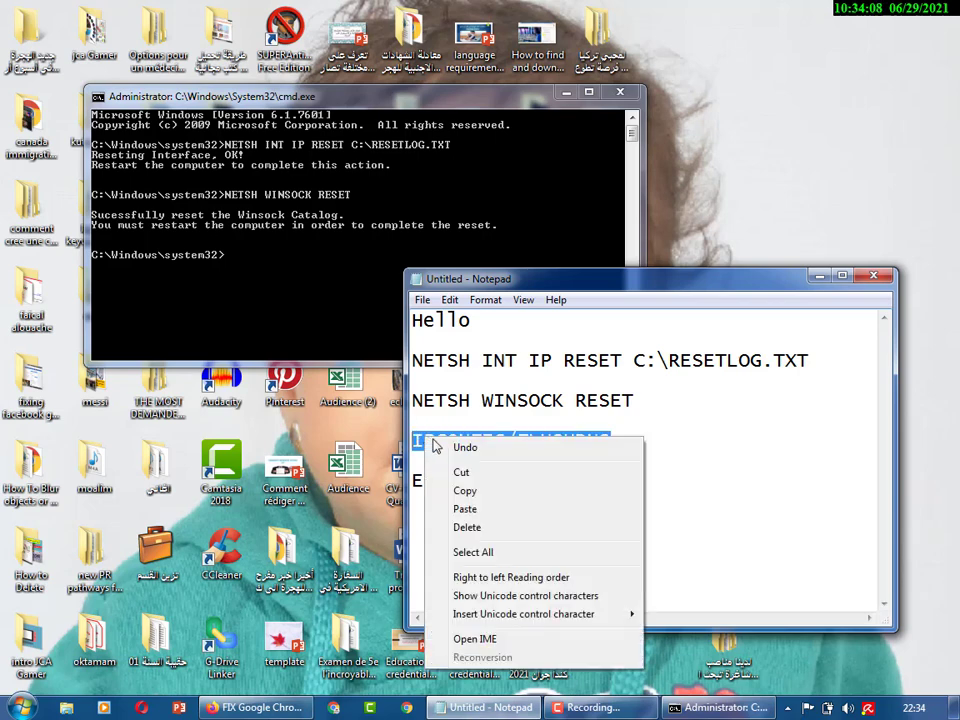
click(465, 491)
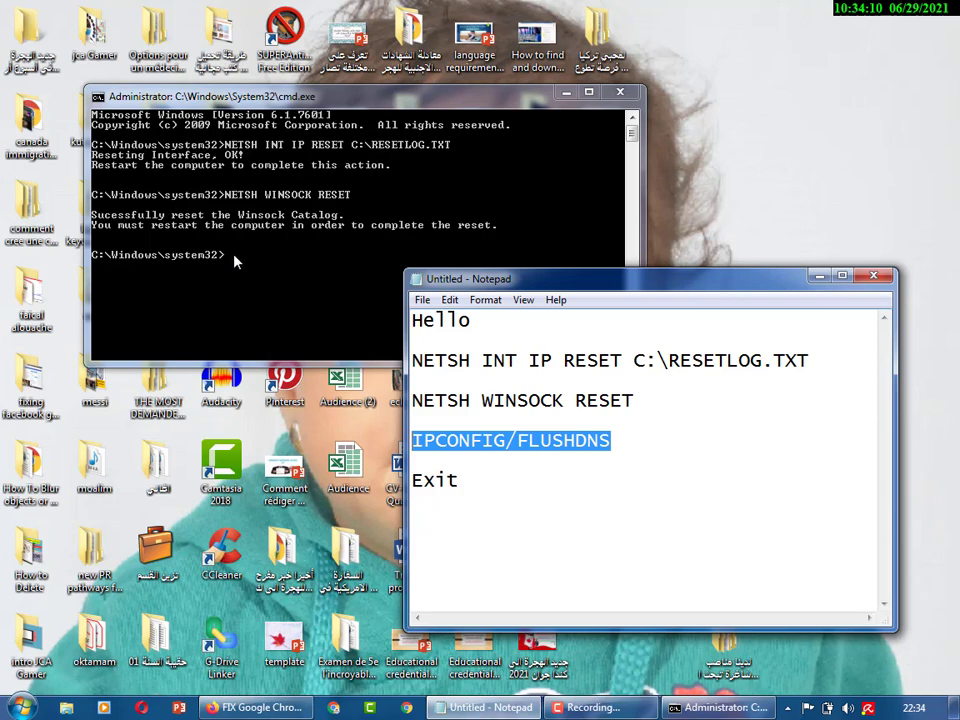
right_click(234, 256)
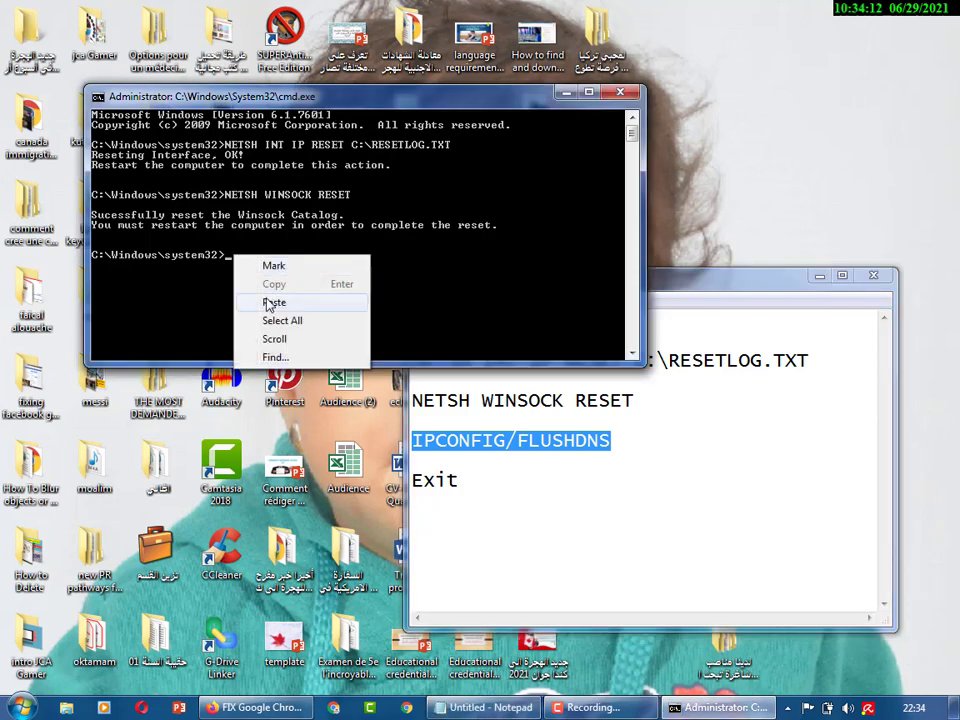
click(270, 302)
key(Return)
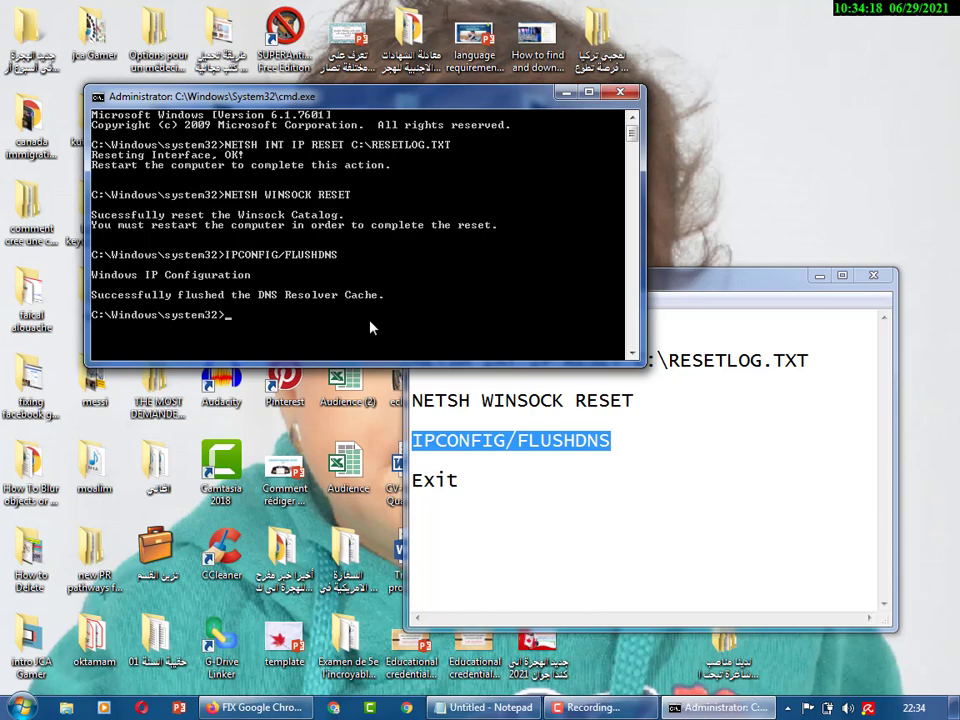
- Close the Command Prompt session with the EXIT command
text(EXITR)
key(BackSpace)
key(Return)
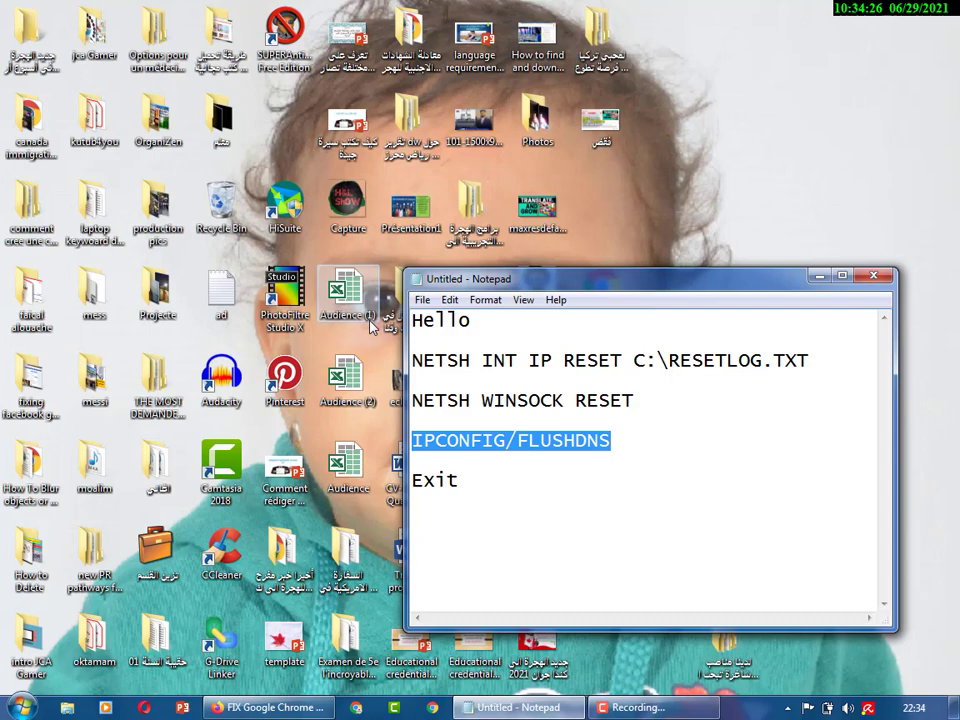
- Minimize the Notepad window and refresh the desktop
click(819, 276)
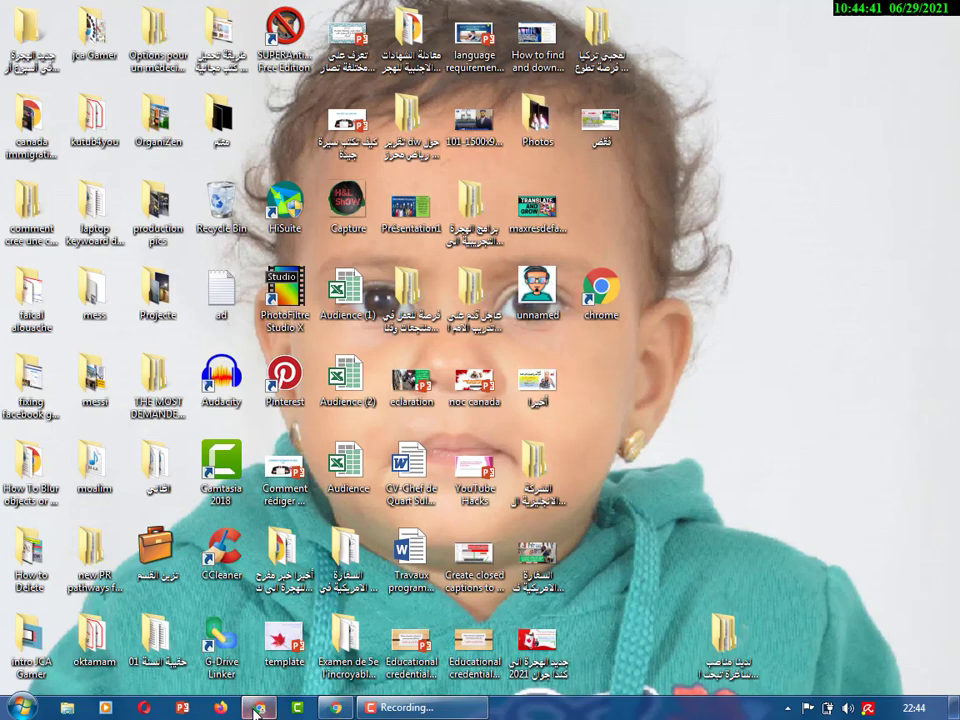
right_click(675, 401)
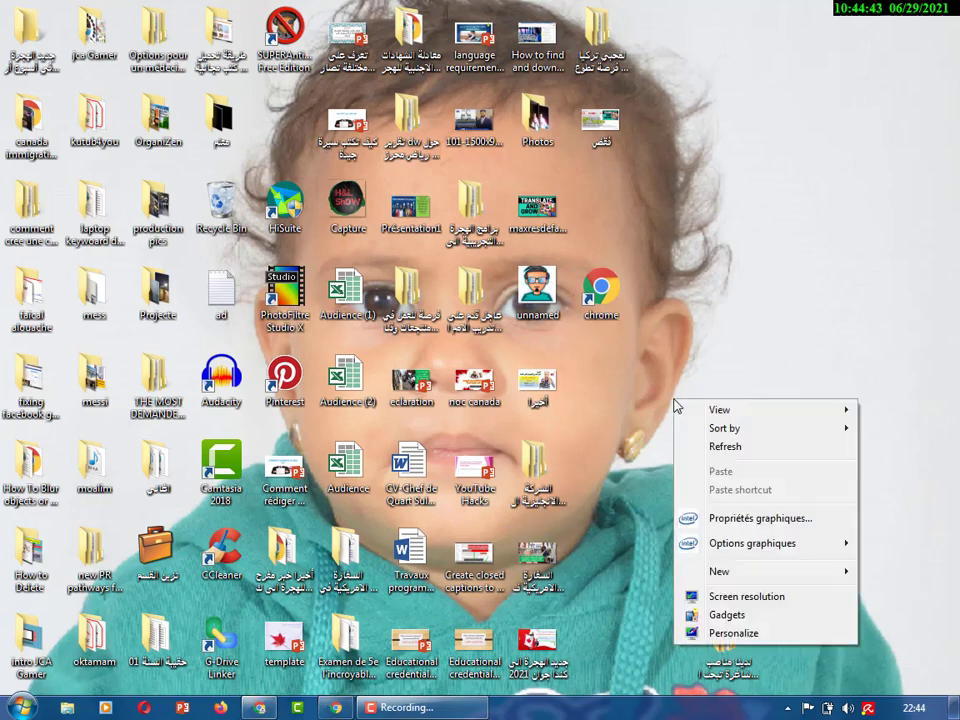
click(722, 450)
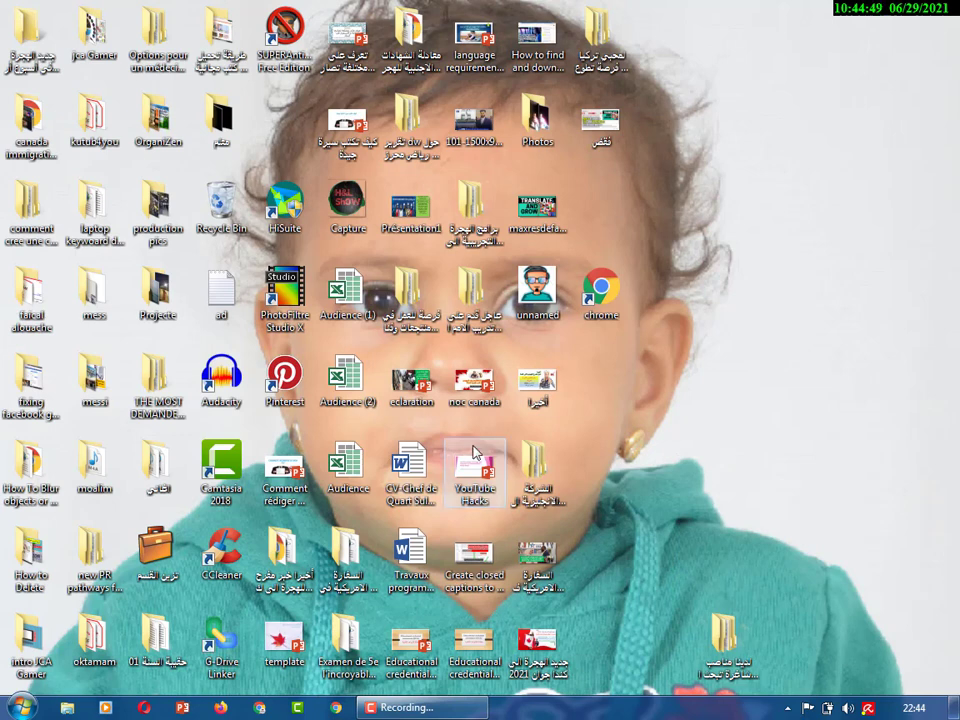
- Open the list of installed programs for uninstalling in Control Panel
click(20, 708)
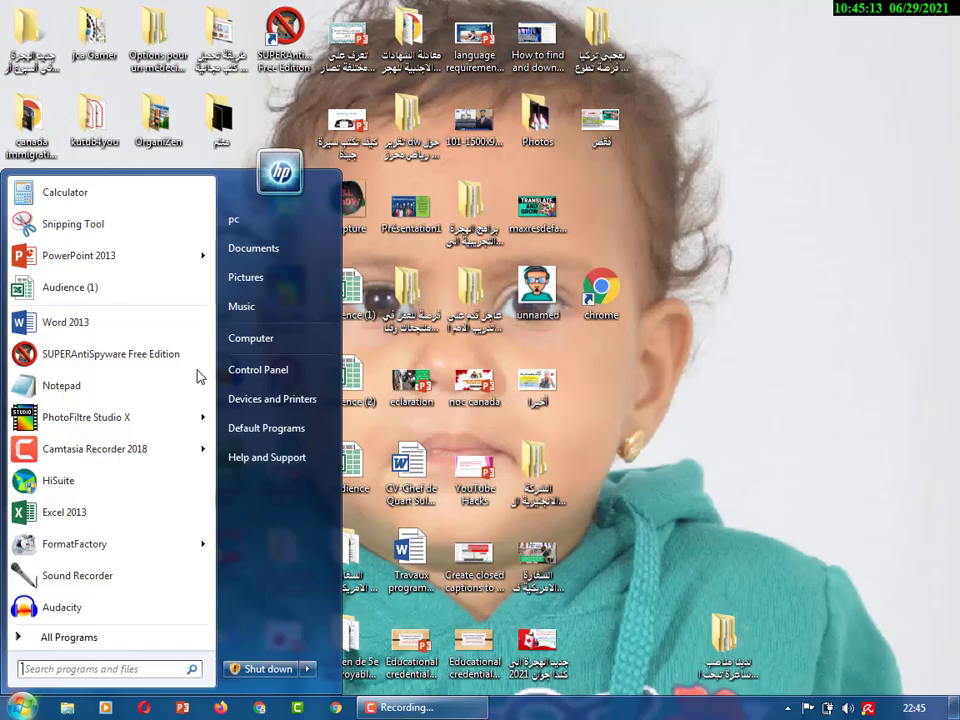
click(254, 371)
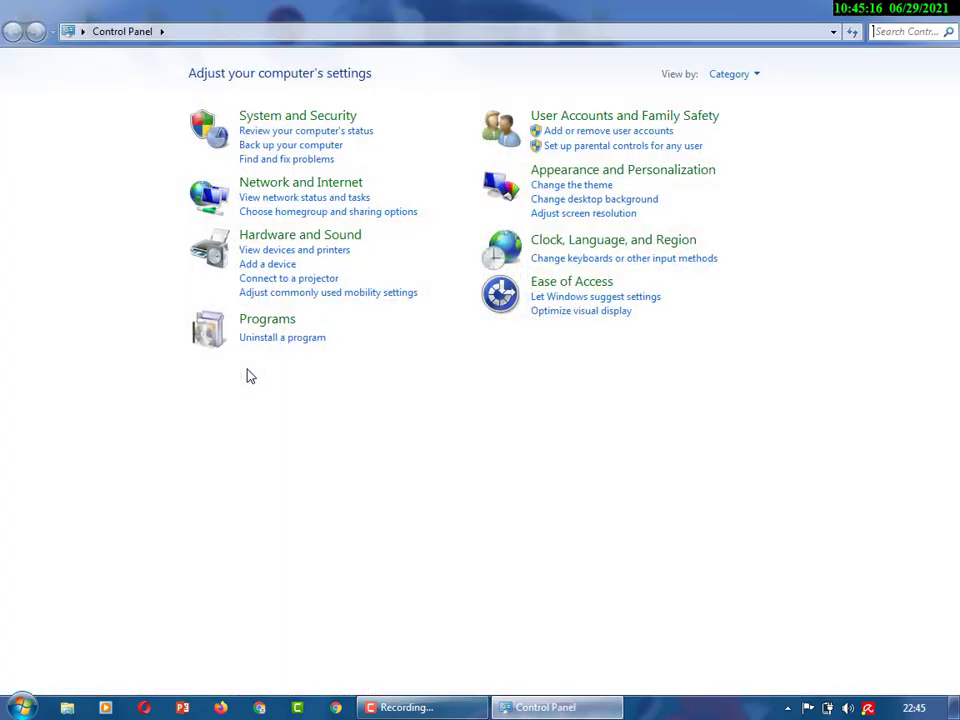
click(287, 338)
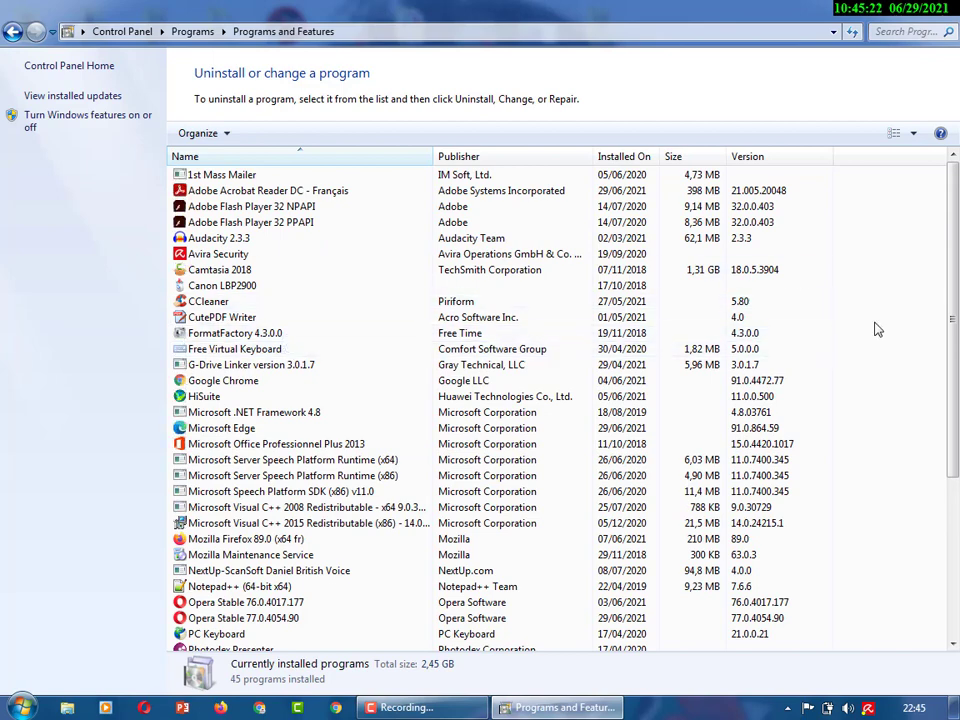
- Uninstall Google Chrome from the installed programs, check the Internet Explorer window that opens, and return to the program list
scroll(957, 230, down, 1)
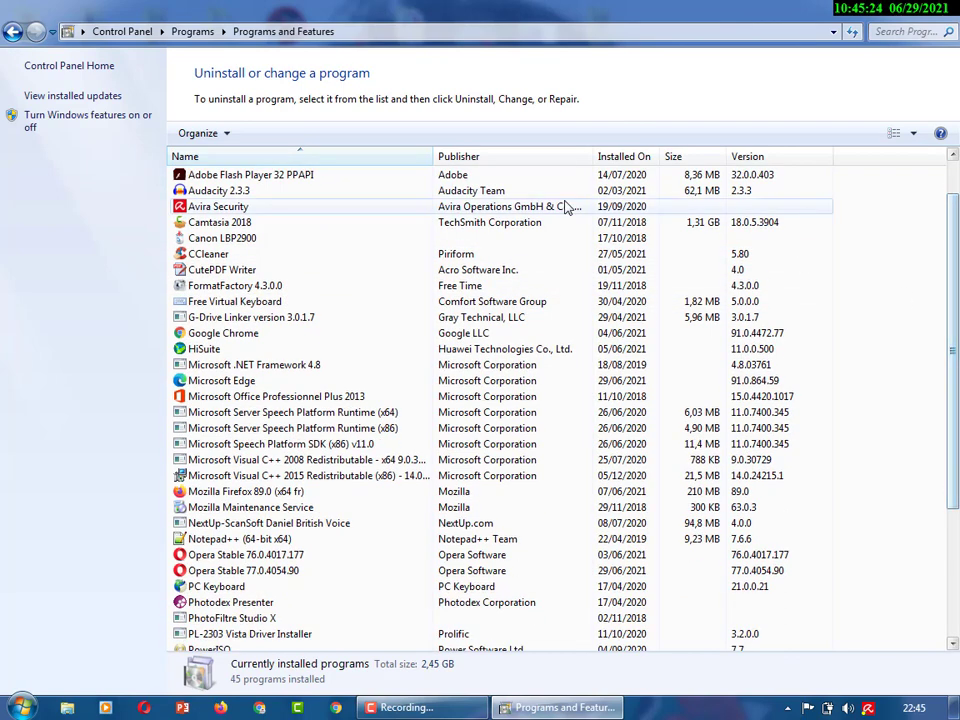
click(208, 336)
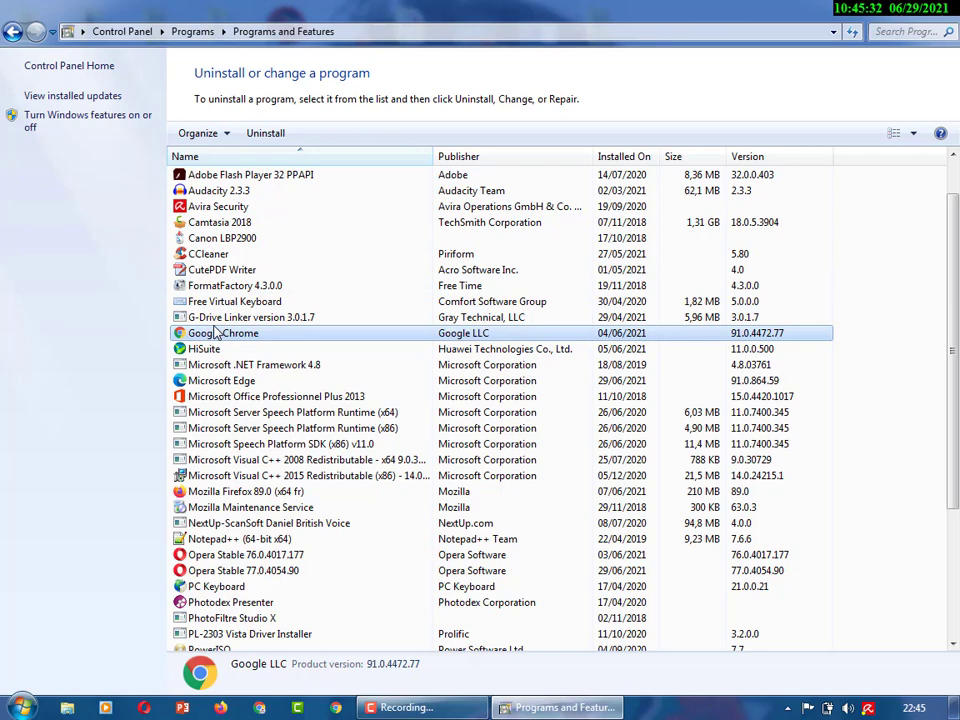
click(272, 136)
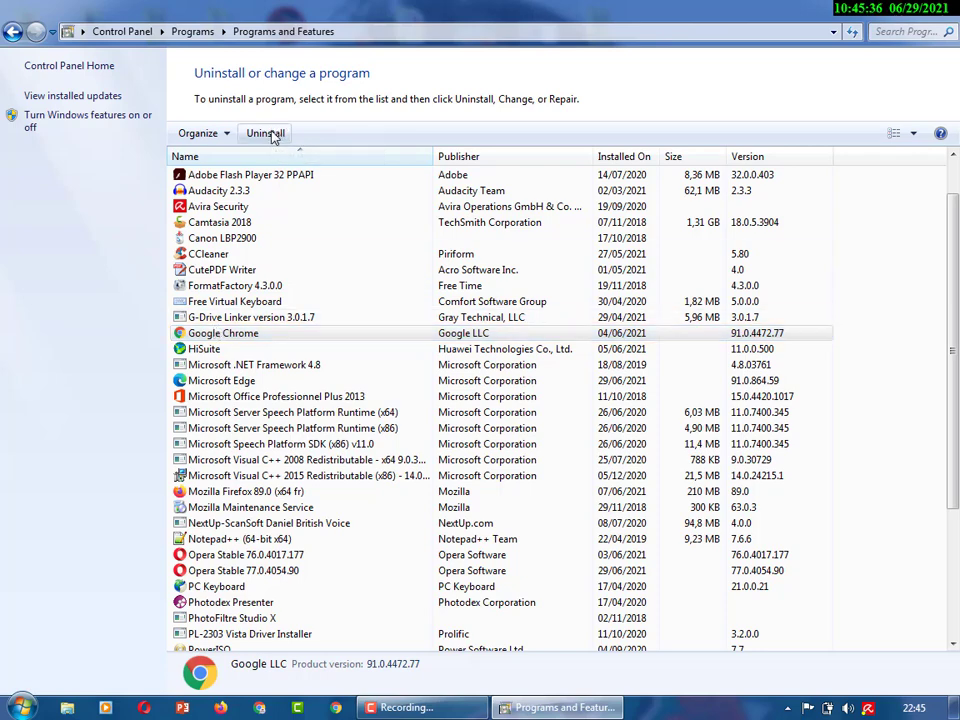
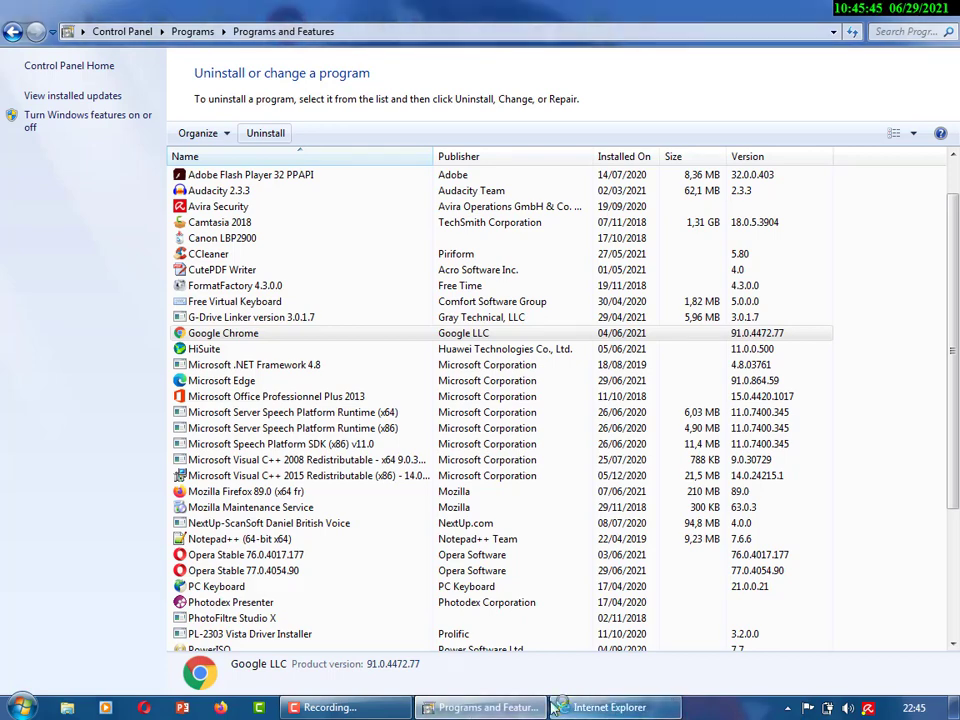
click(591, 705)
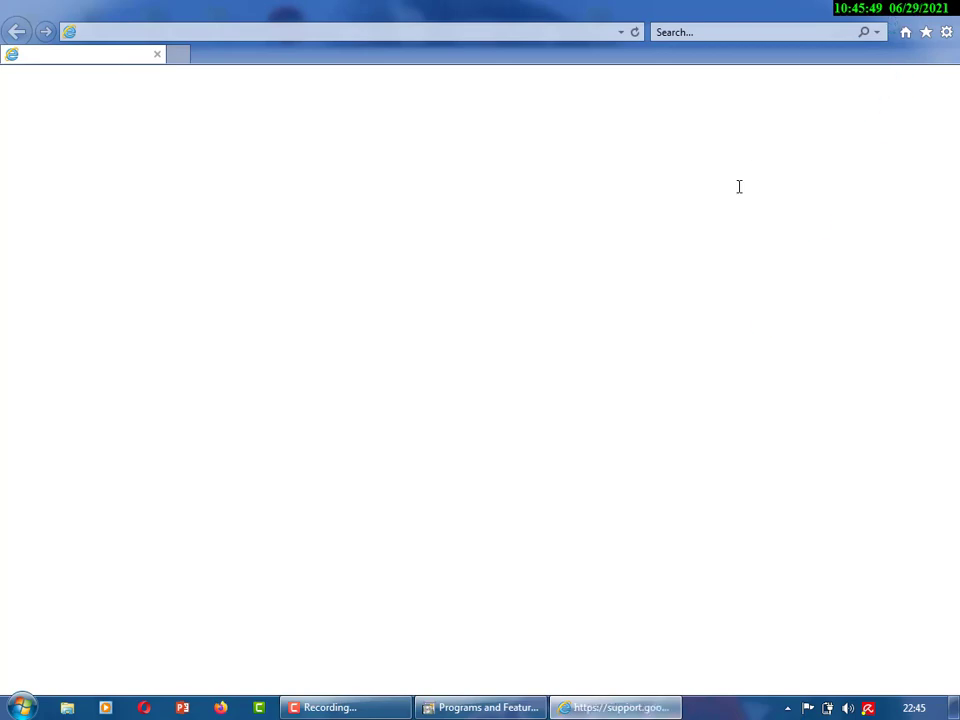
click(489, 707)
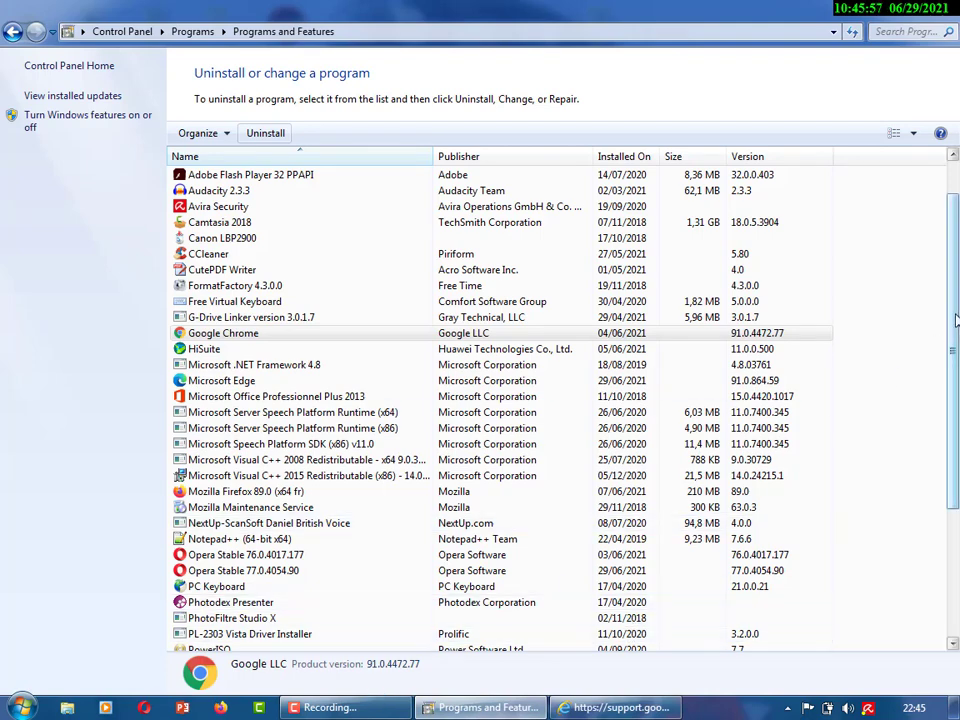
- Try to uninstall Google Chrome from the list a second time and dismiss the notice
mouse_move(955, 320)
mouse_down()
mouse_move(934, 518)
mouse_move(950, 316)
mouse_up()
scroll(948, 316, up, 1)
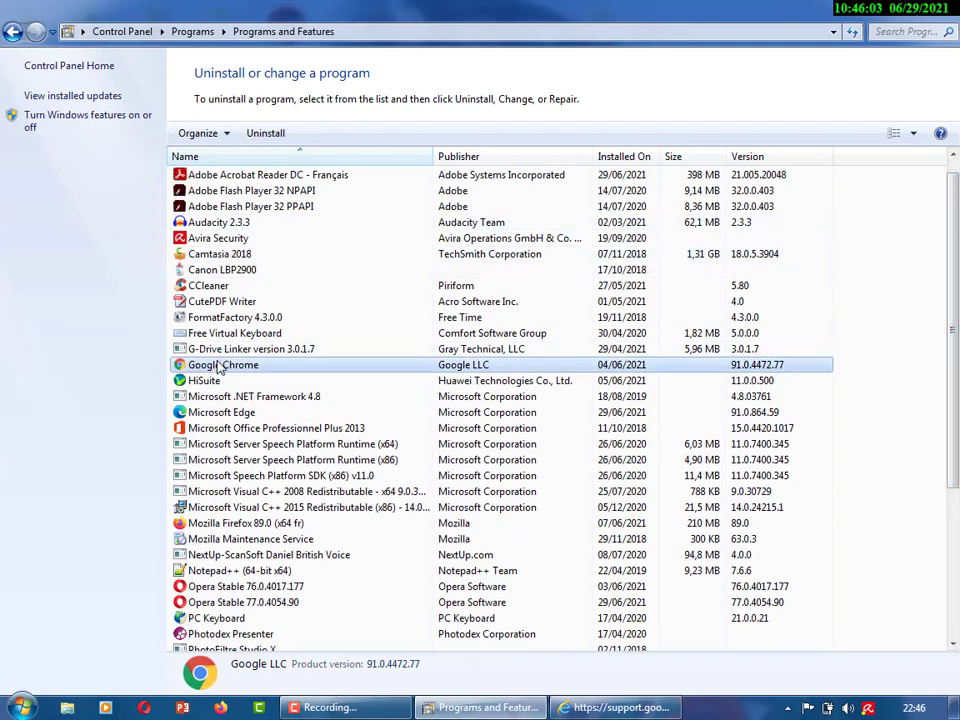
click(264, 134)
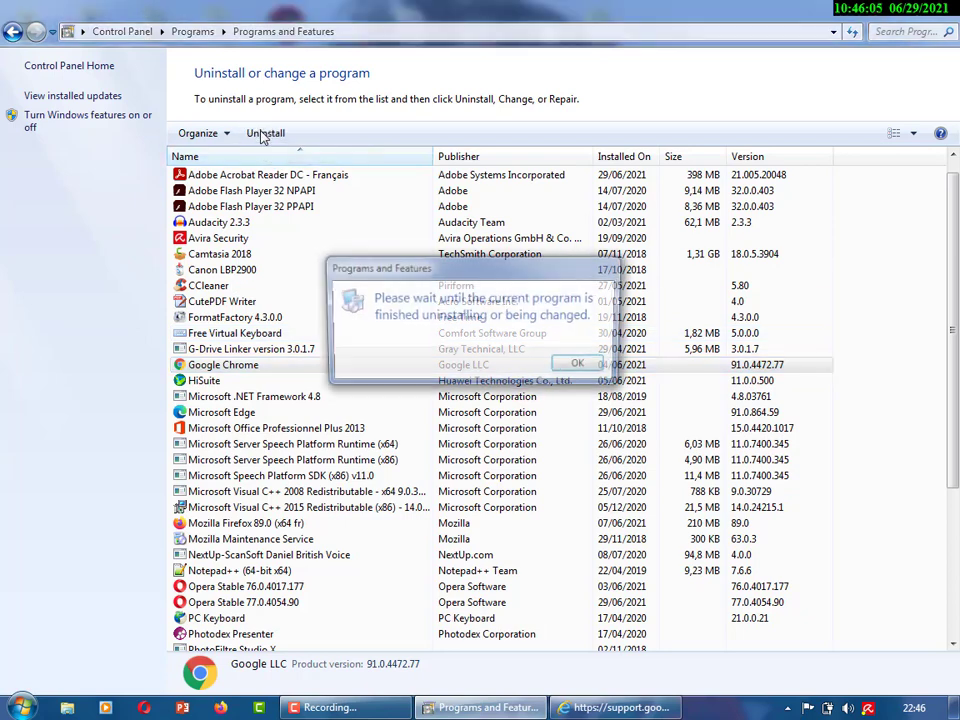
click(578, 365)
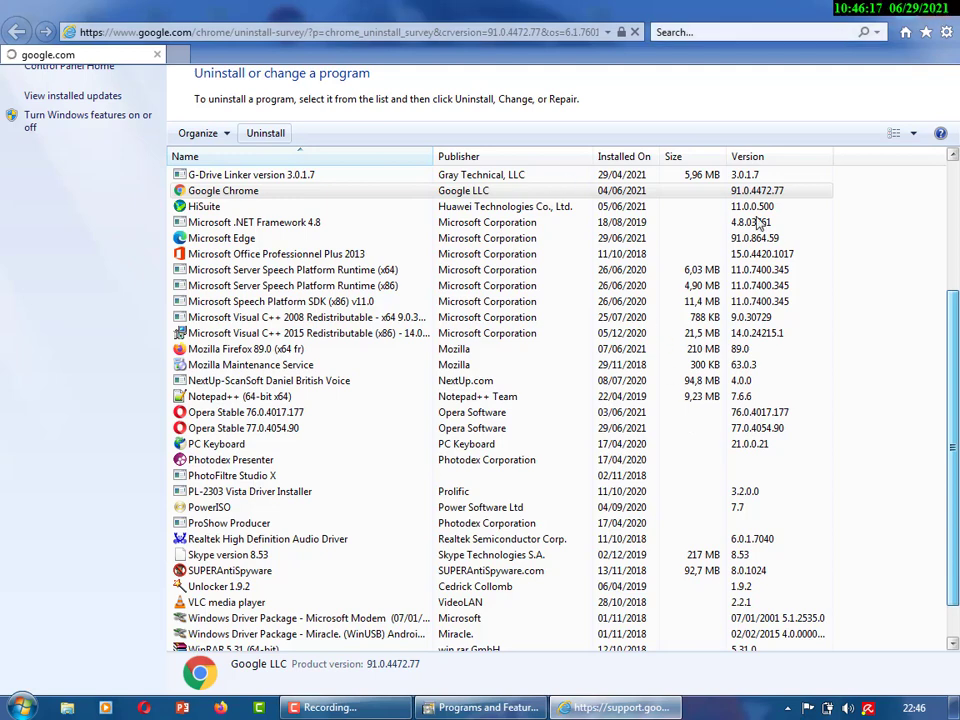
- Return to the installed programs list and check whether Google Chrome is still in it
click(470, 708)
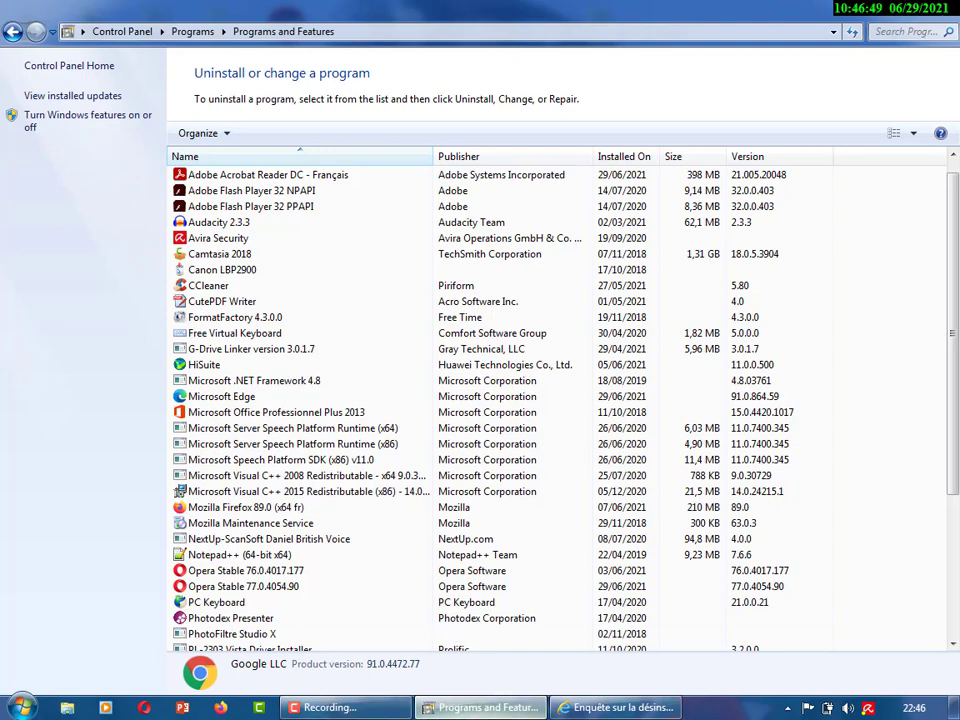
mouse_move(480, 707)
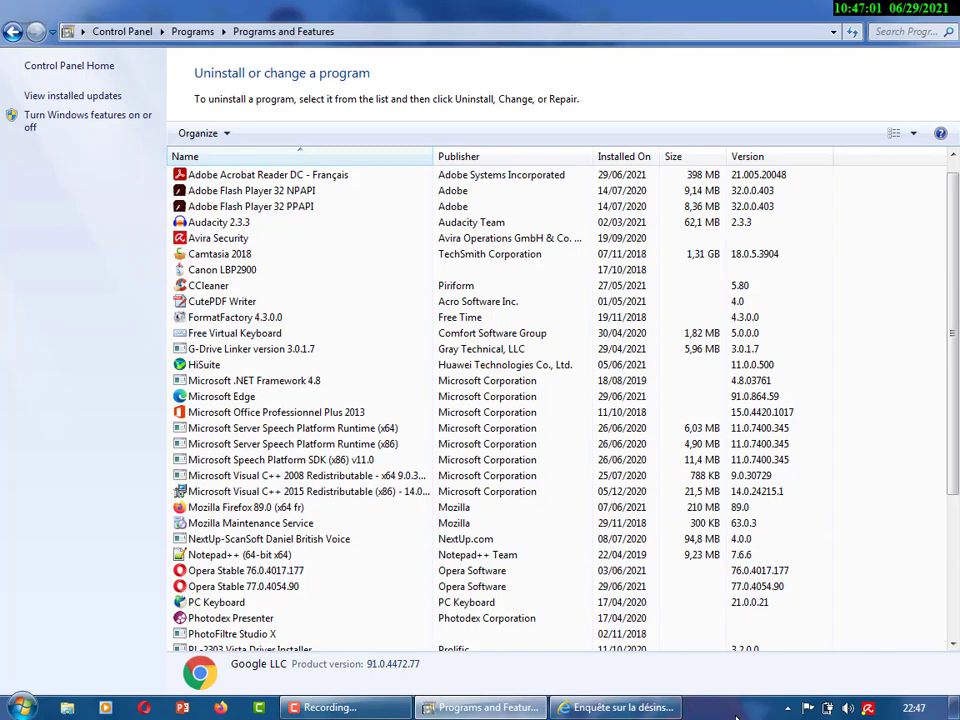
mouse_move(955, 291)
mouse_down()
mouse_move(955, 268)
mouse_move(955, 415)
mouse_move(955, 278)
mouse_up()
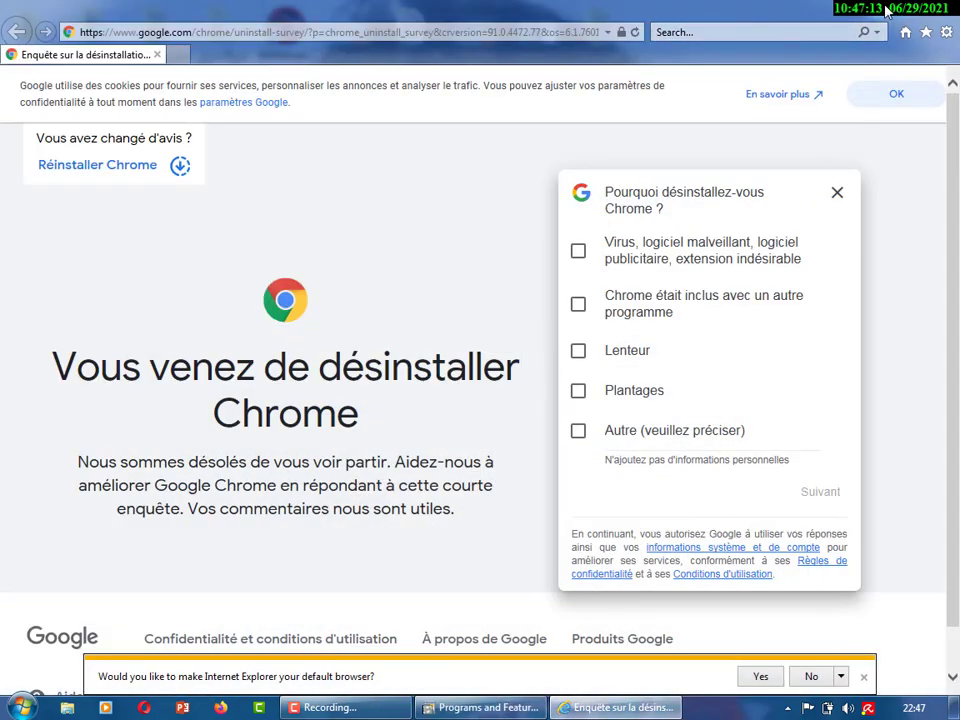
- Minimize the uninstall survey page and test the old chrome shortcut on the desktop, declining the offer to delete it
click(886, 10)
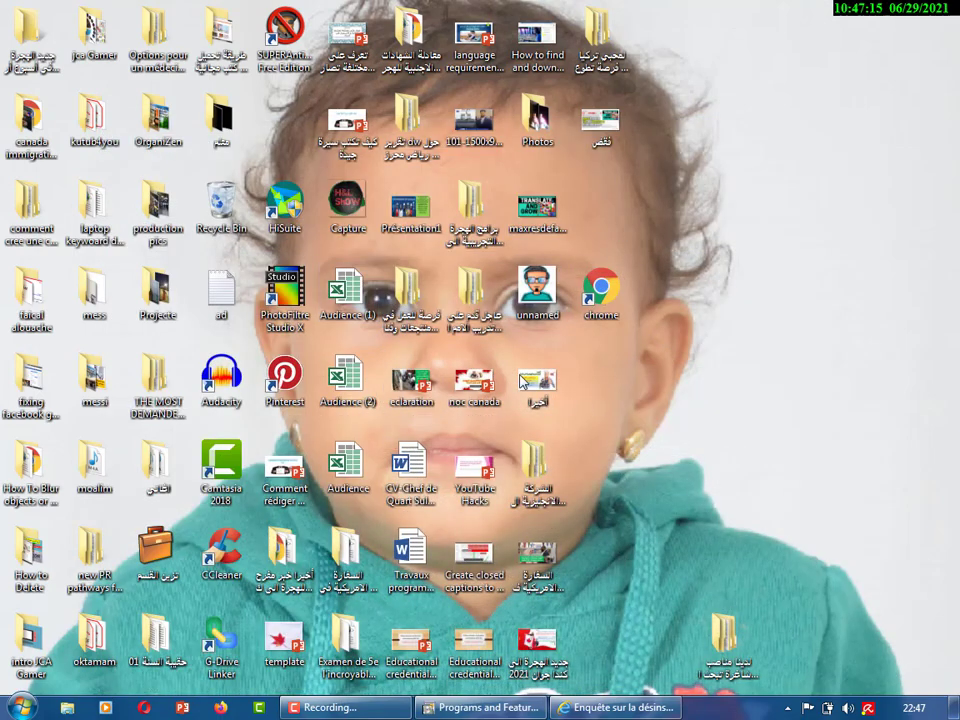
click(607, 287)
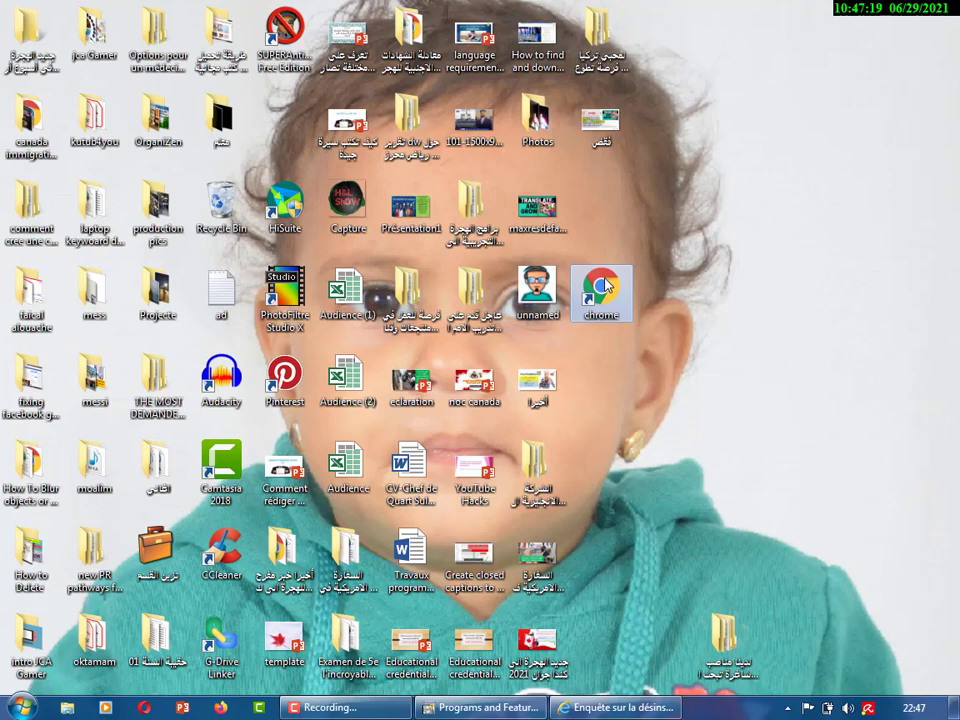
right_click(607, 287)
click(737, 99)
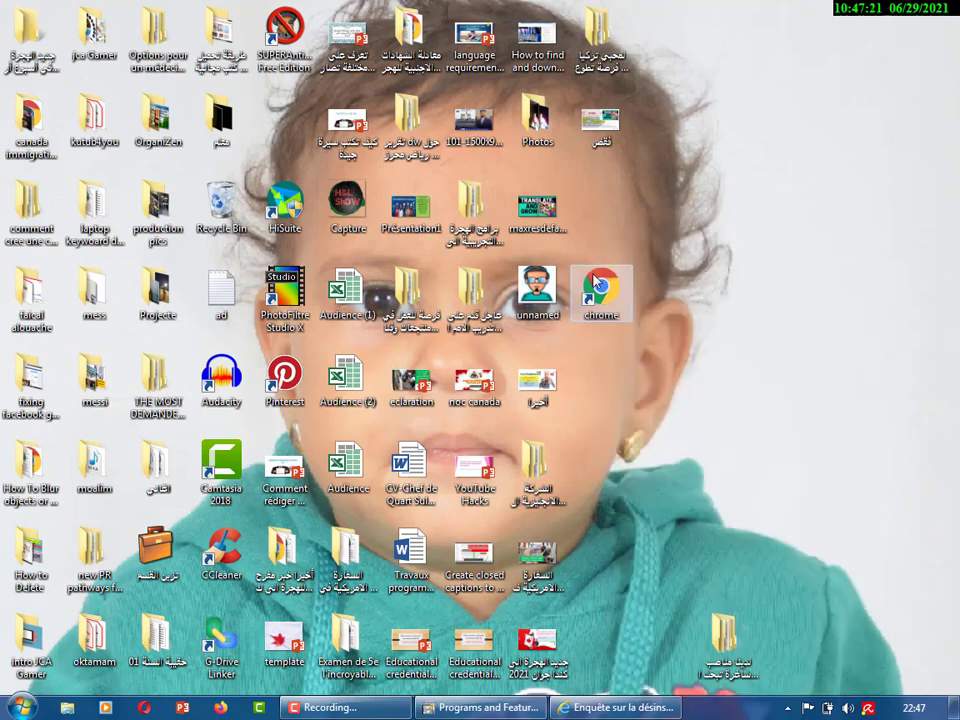
double_click(595, 283)
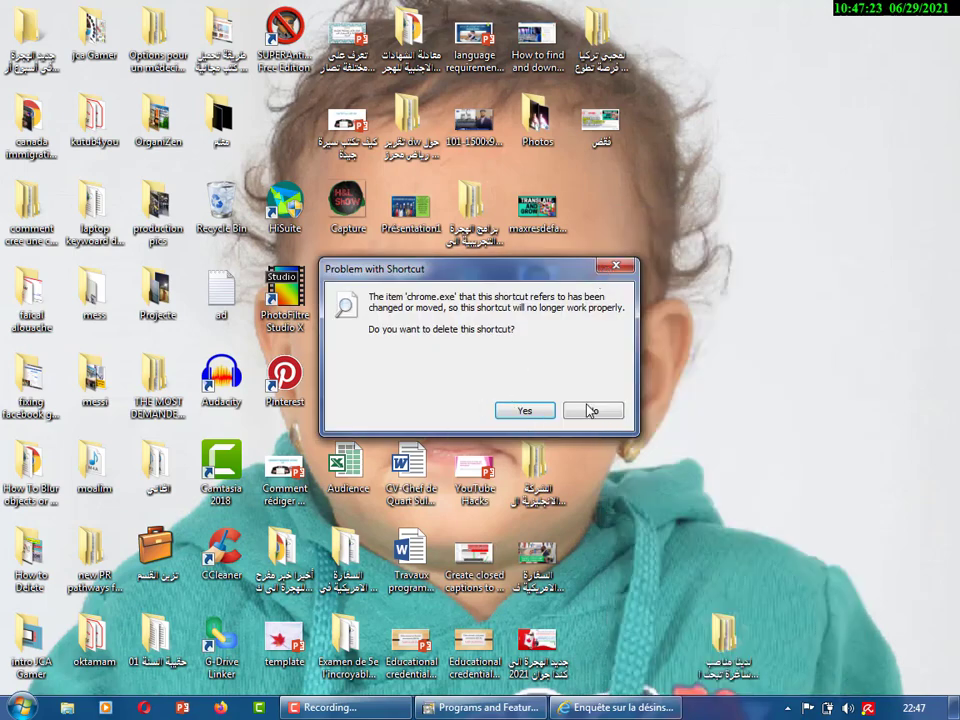
click(596, 421)
- Delete the old chrome shortcut from the desktop and close the Programs and Features window
right_click(601, 290)
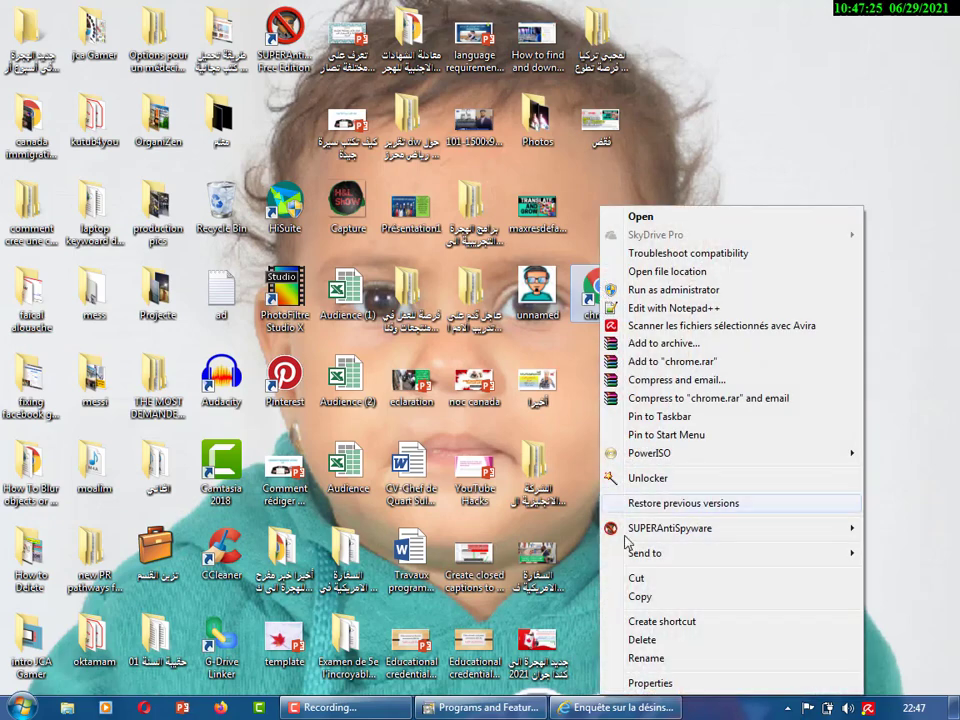
click(640, 639)
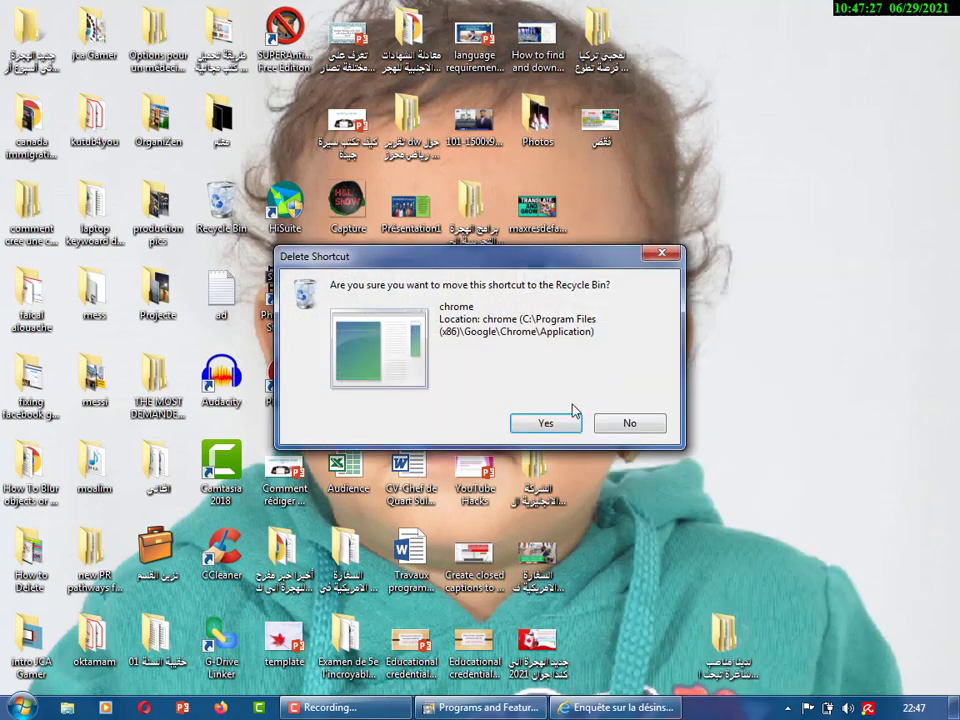
click(547, 422)
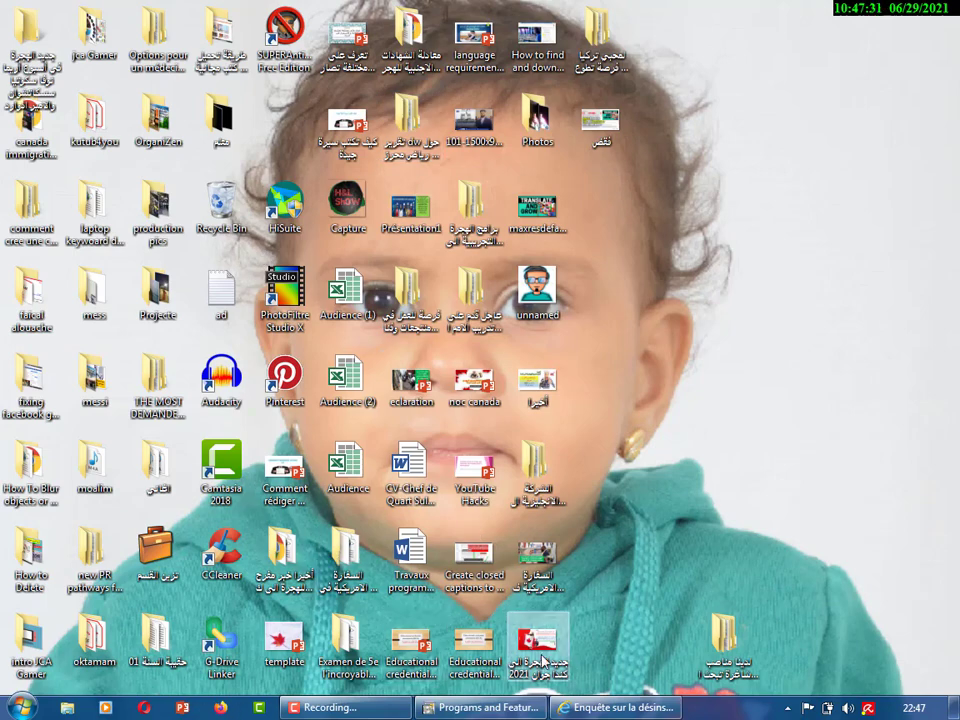
click(490, 706)
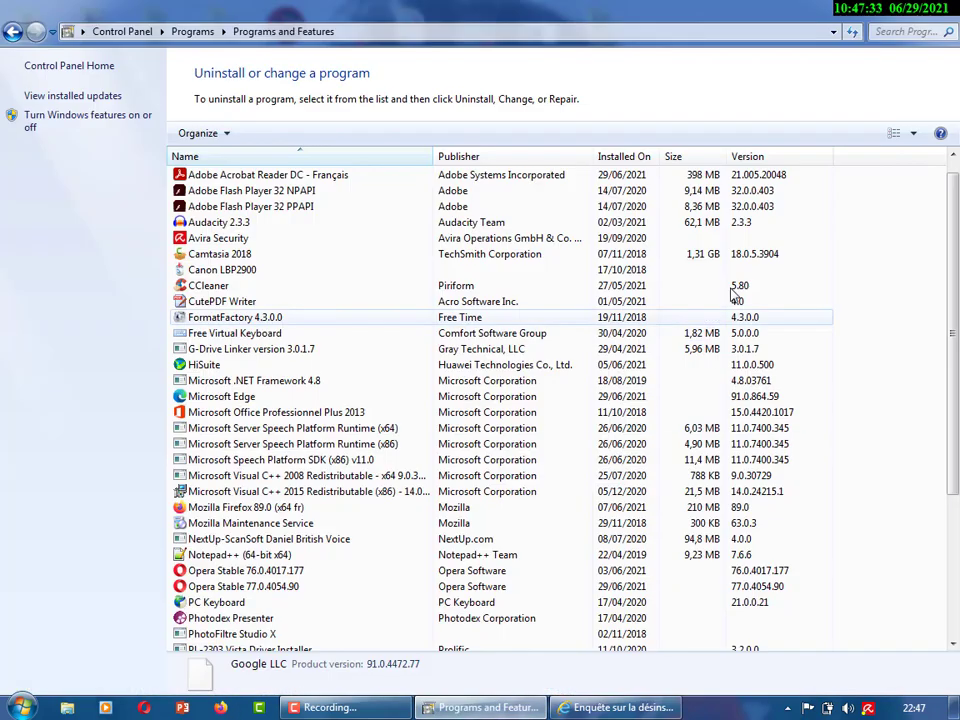
click(937, 8)
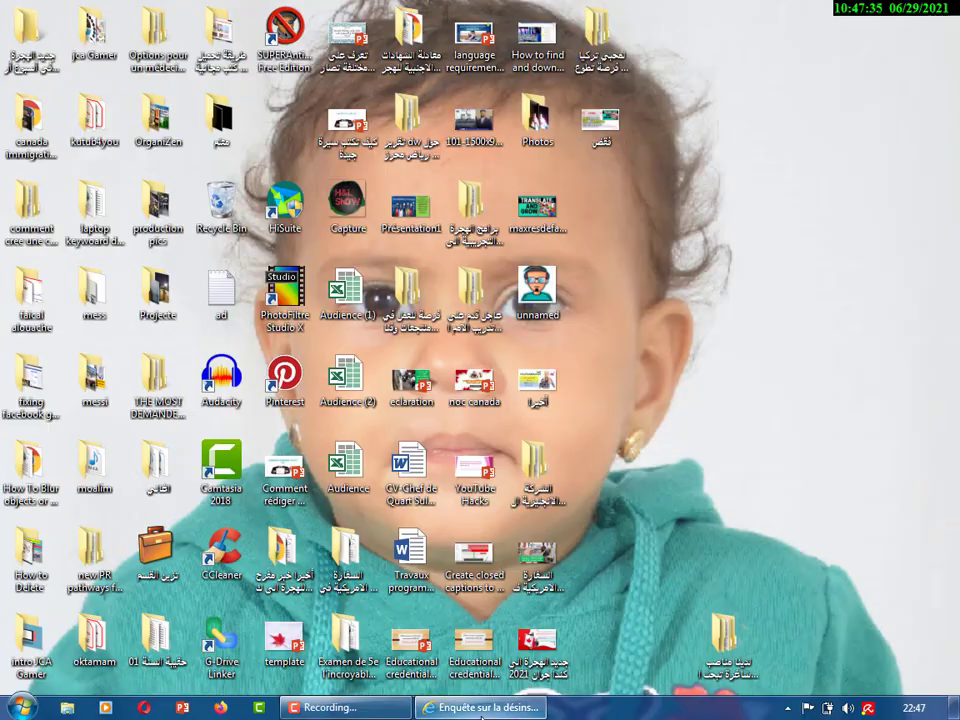
- Dismiss the uninstall survey in Internet Explorer and reinstall Chrome from that page, accepting the terms with the default options
click(481, 707)
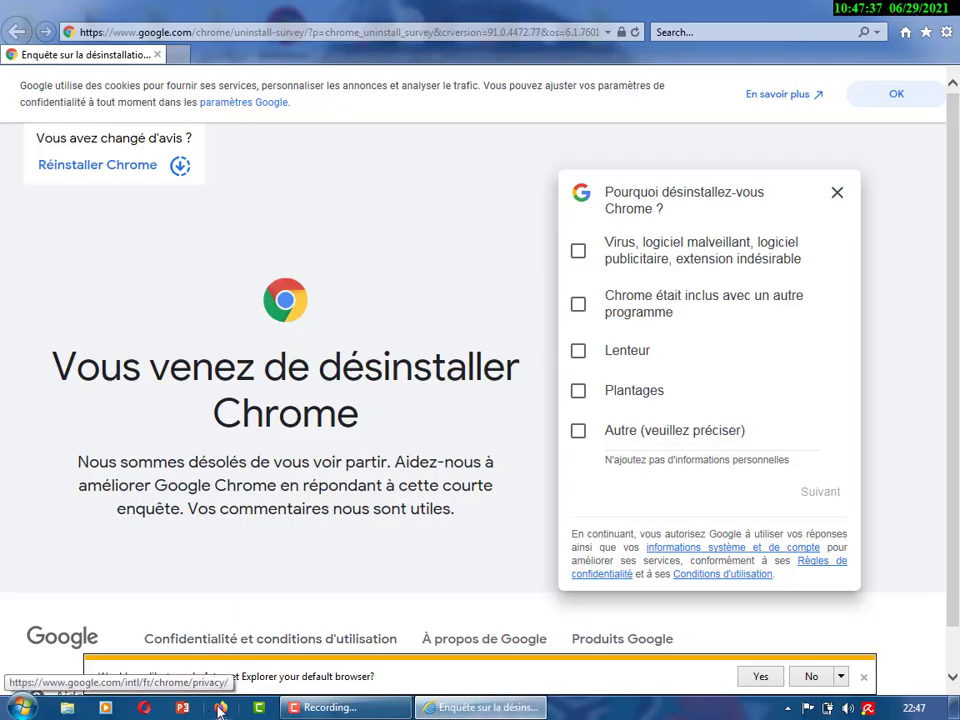
click(837, 194)
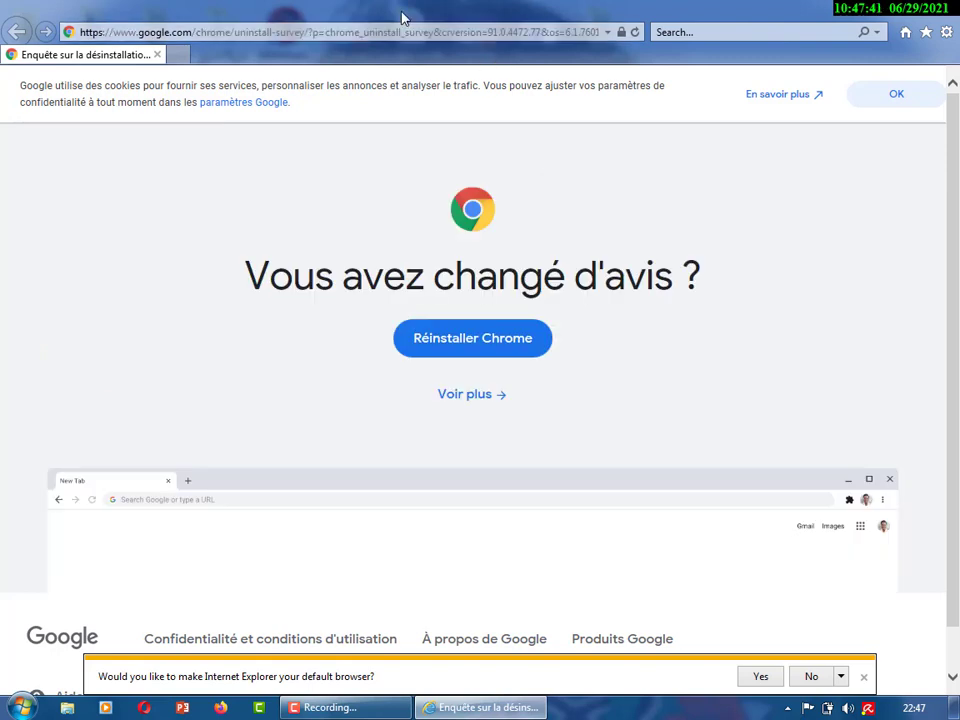
click(446, 338)
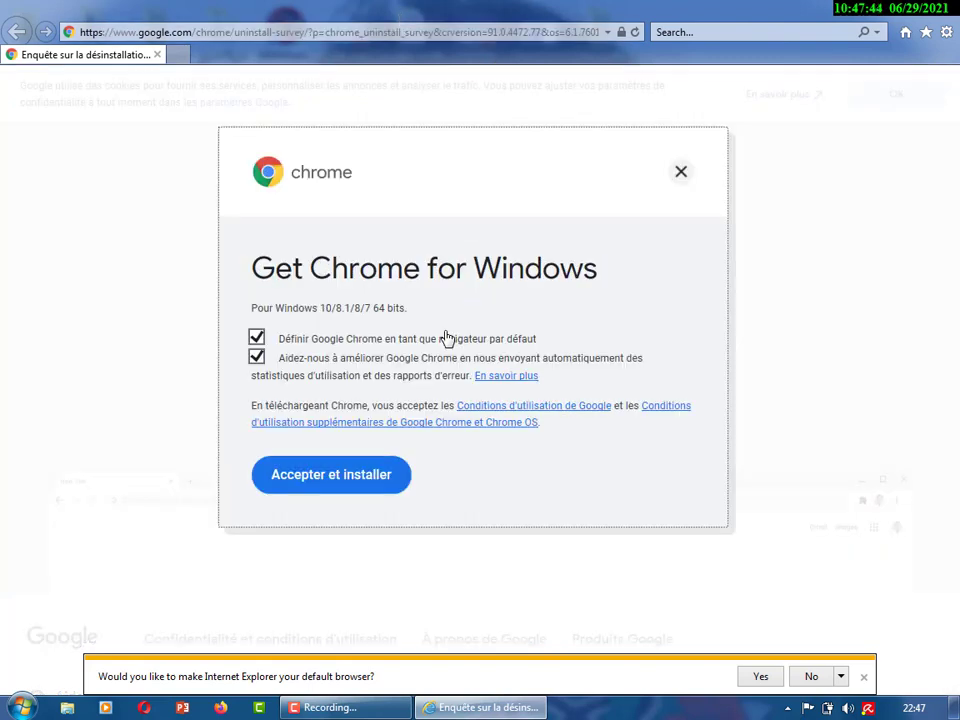
click(342, 474)
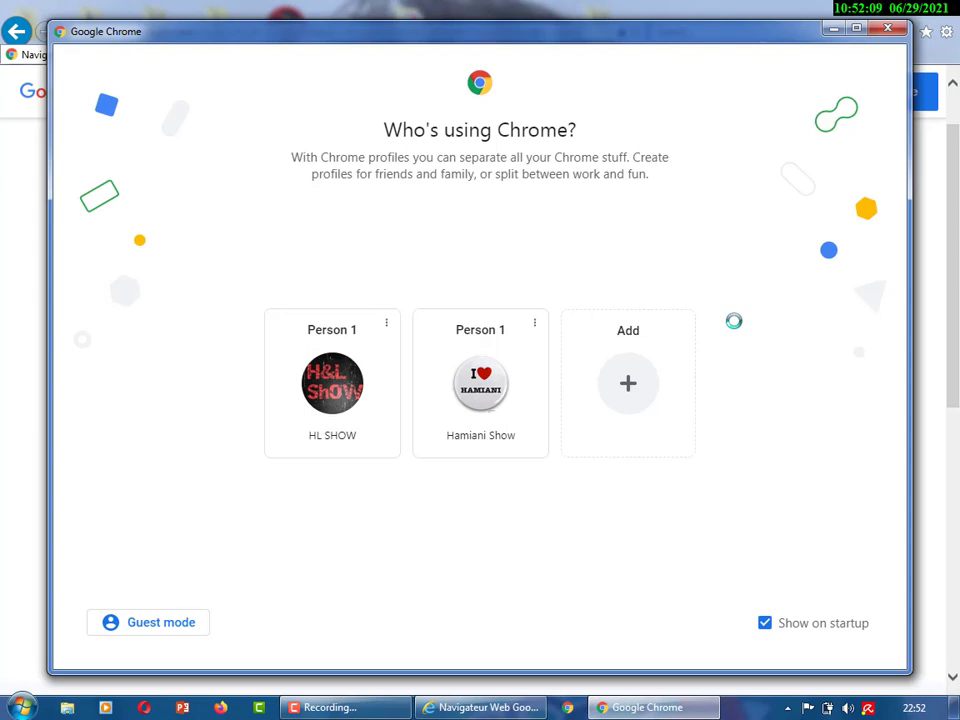
- Open the reinstalled Chrome with the second profile in a maximized window, then close it and the Internet Explorer window
click(512, 381)
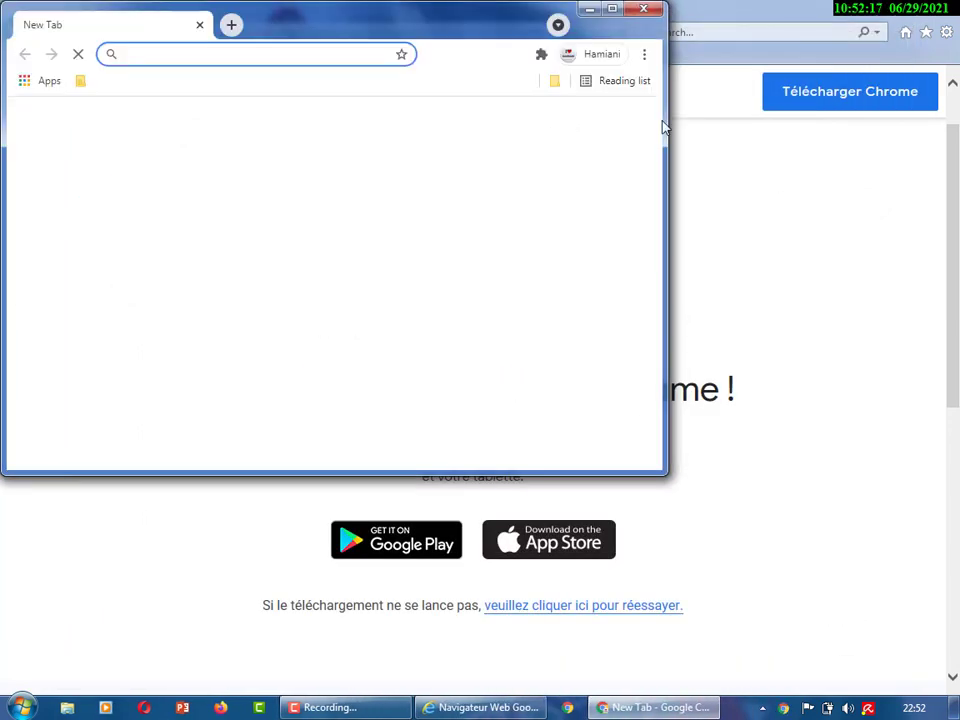
click(612, 10)
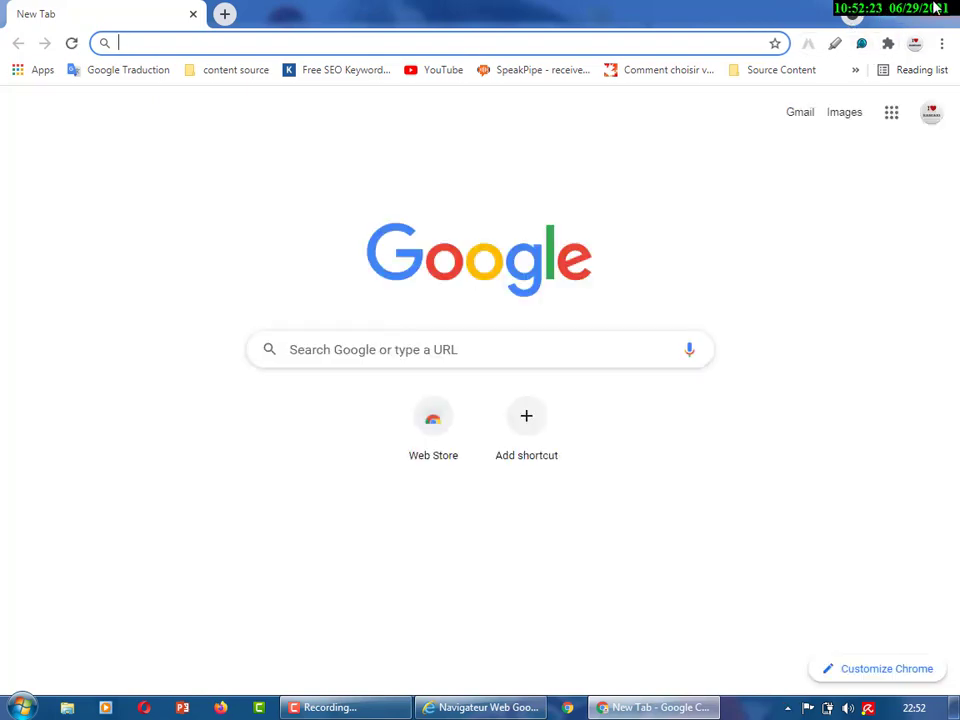
click(940, 8)
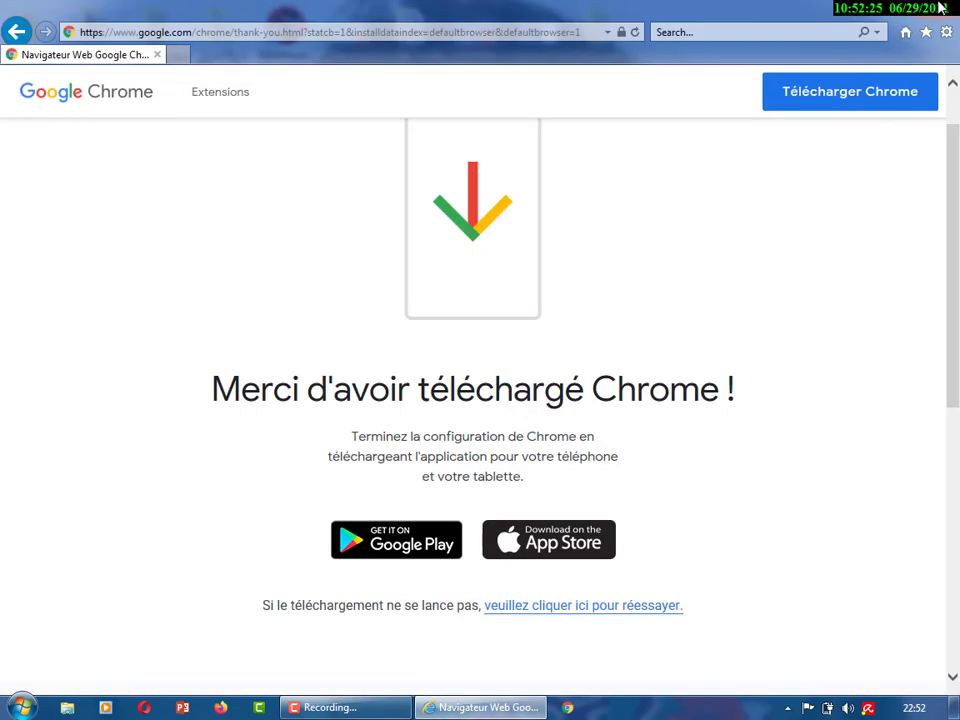
click(940, 8)
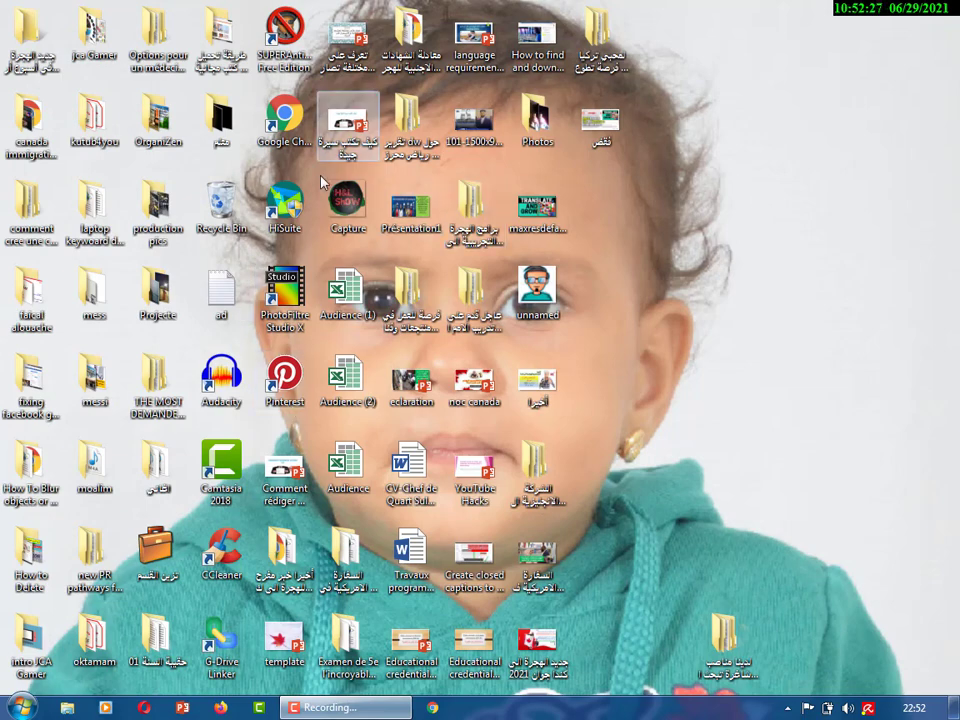
- Launch Google Chrome from its new desktop shortcut and maximize the profile selection window
click(290, 118)
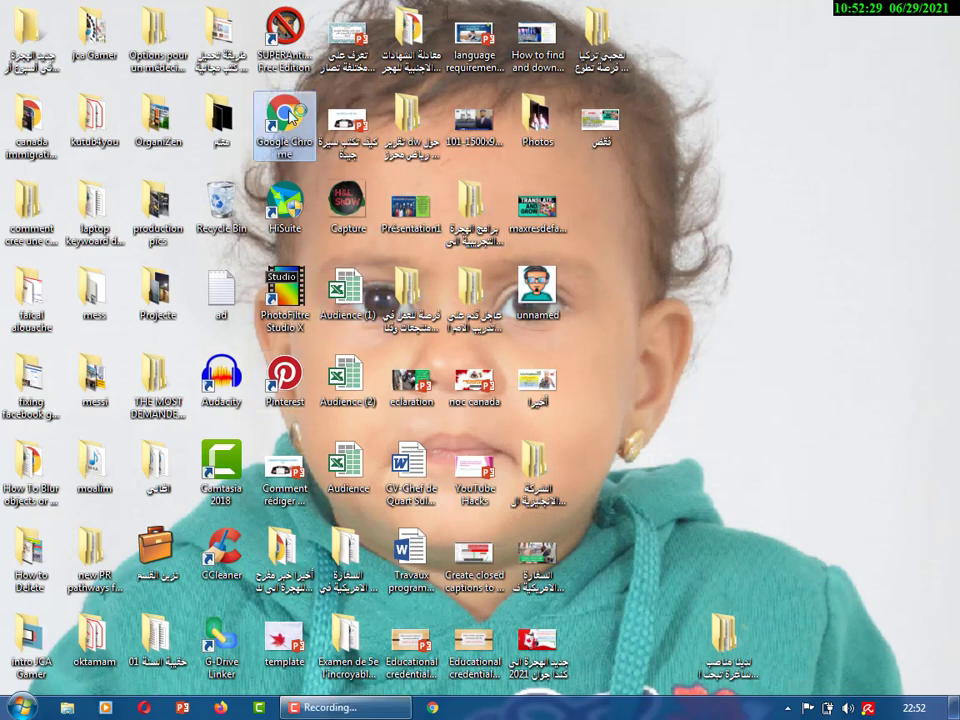
double_click(290, 118)
click(858, 26)
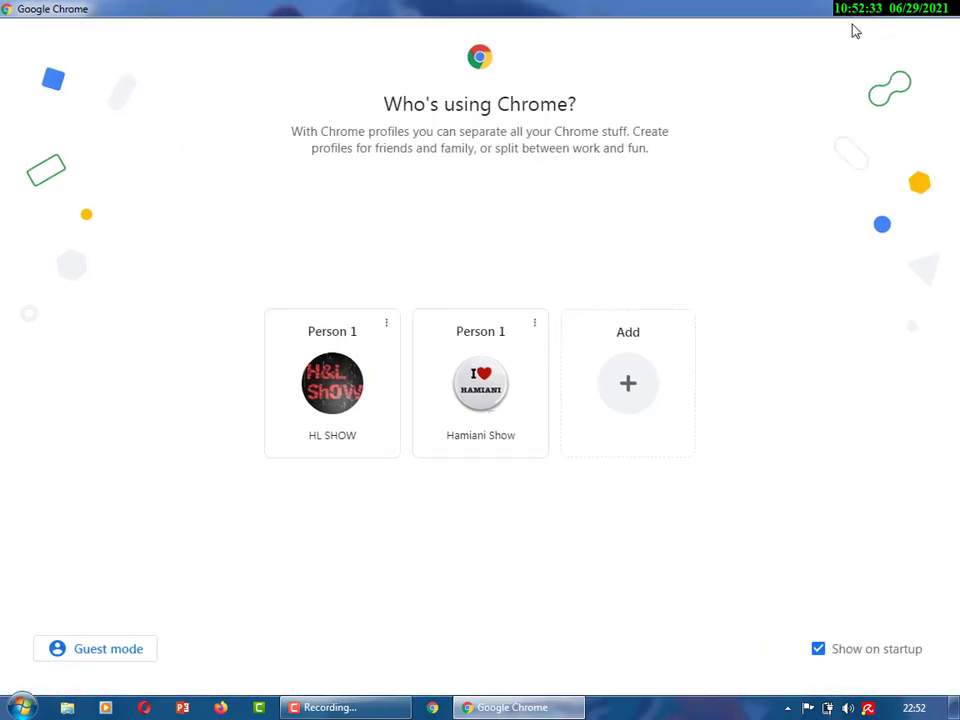